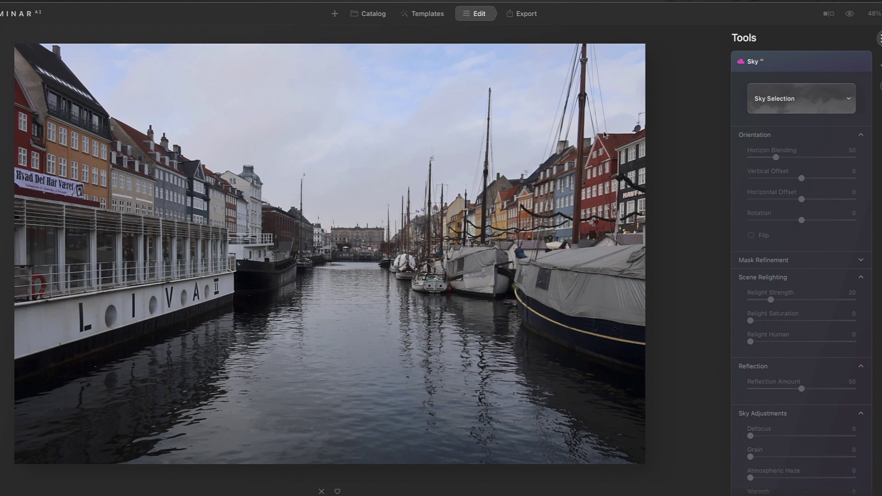
Step: Try the Blue Sky 1 replacement on the canal photo and settle on the Blue Sky 2 preset
left_click(850, 111)
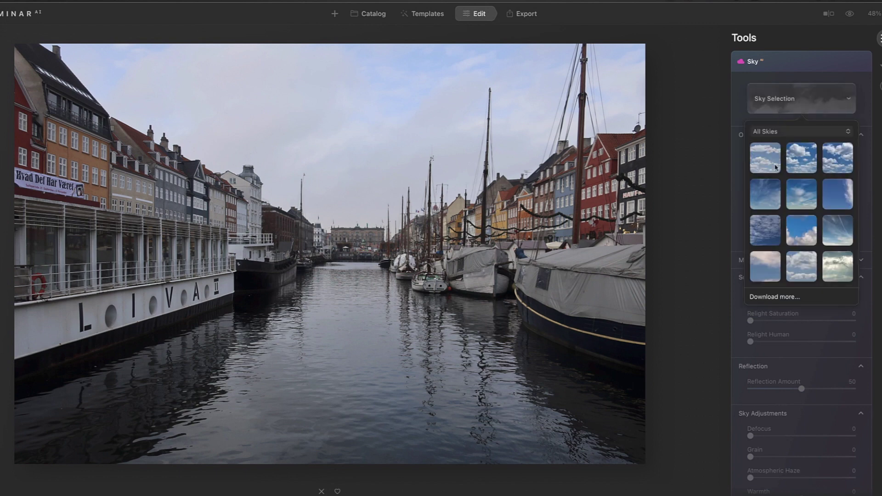
left_click(759, 165)
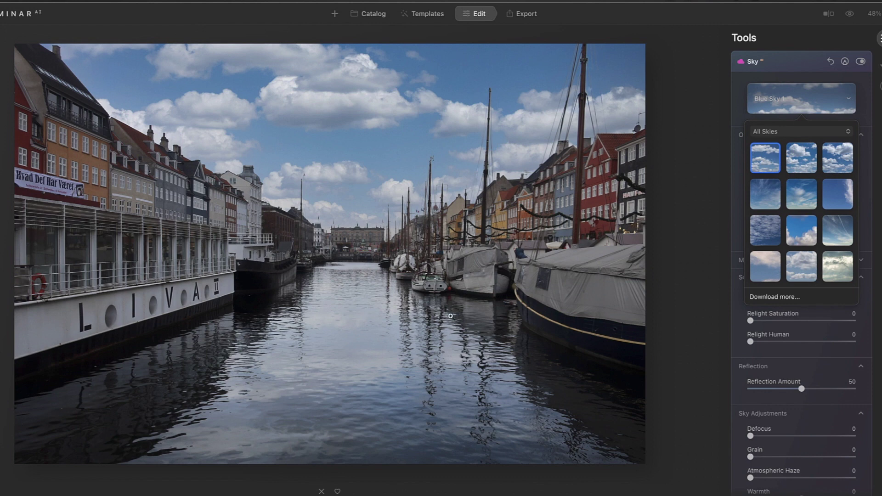
left_click(793, 166)
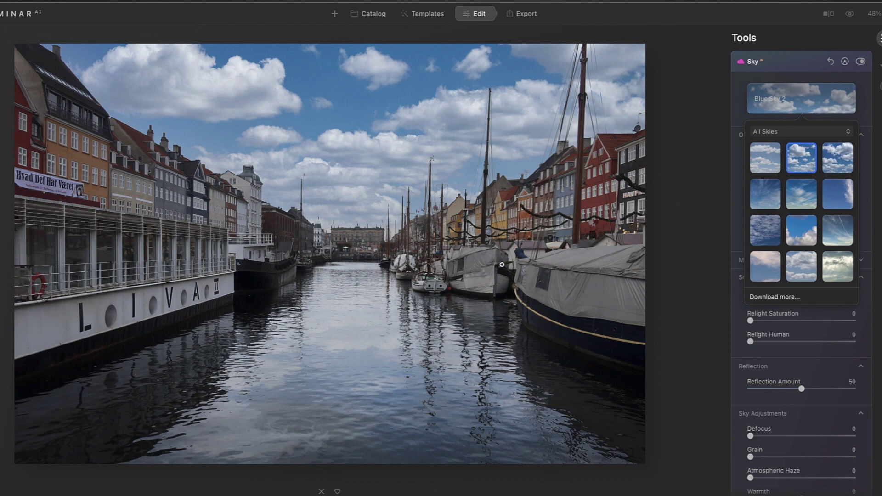
Step: Try the Sunset Clouds 2 and Sunset 3 skies and return to the Blue Sky 2 preset
scroll(804, 263, "down", 2)
scroll(803, 263, "down", 5)
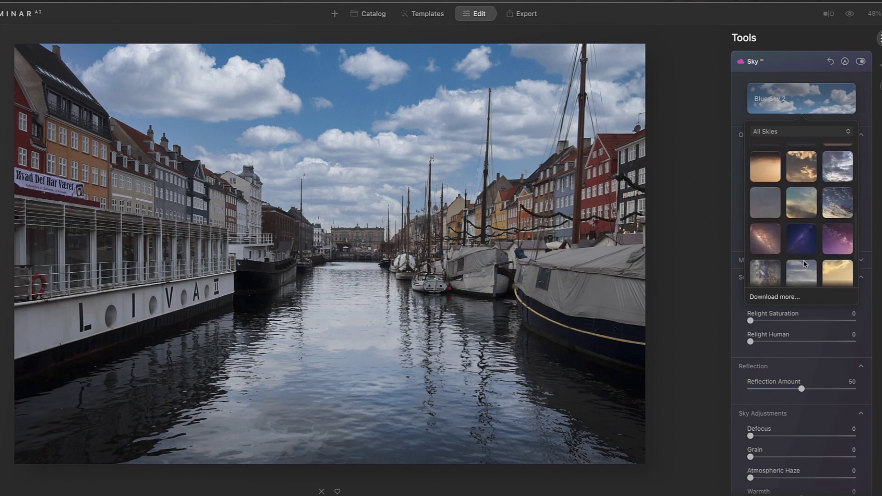
scroll(804, 263, "down", 3)
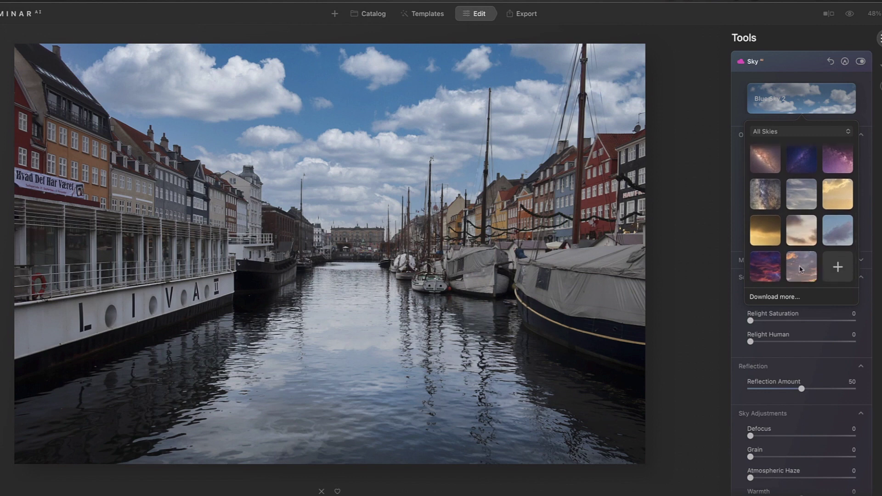
left_click(765, 271)
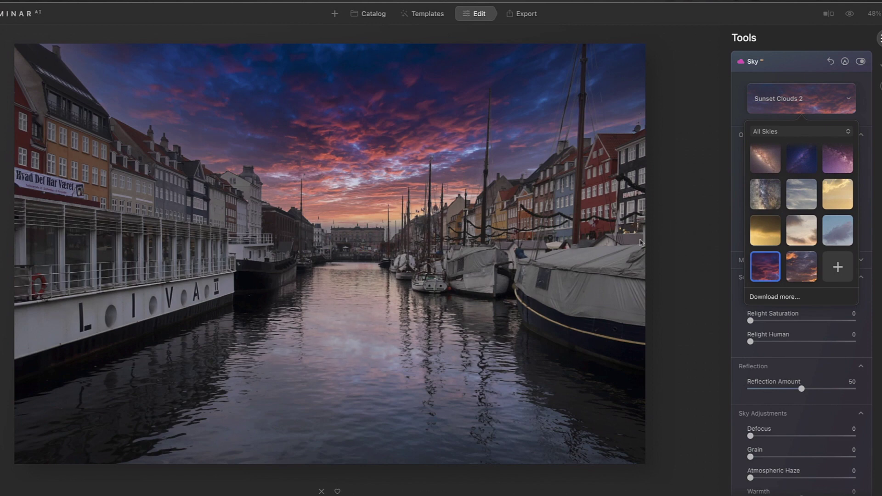
left_click(765, 230)
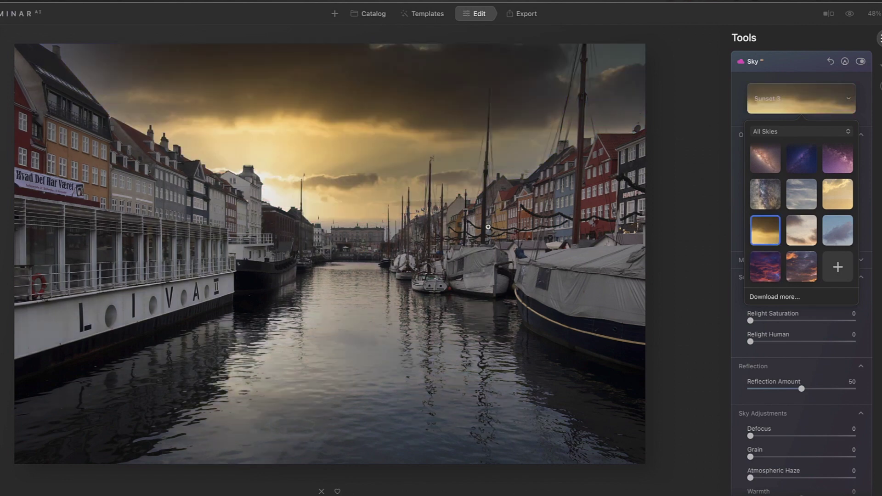
scroll(833, 234, "up", 10)
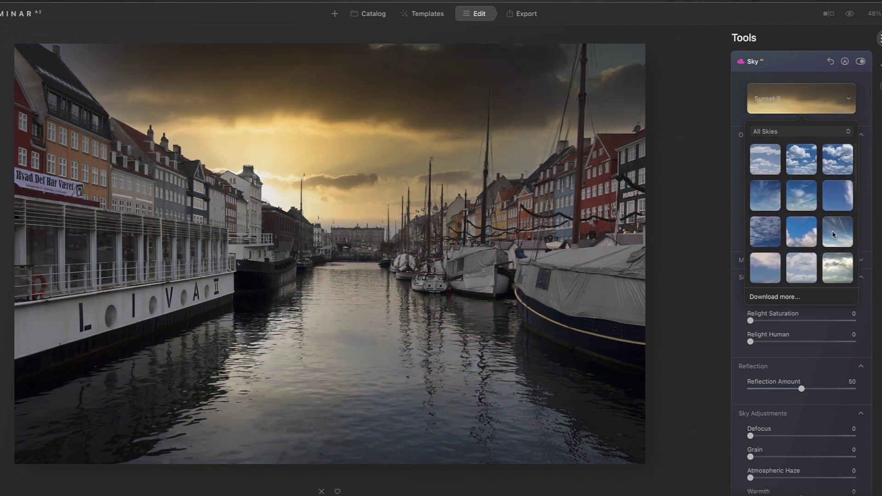
left_click(798, 162)
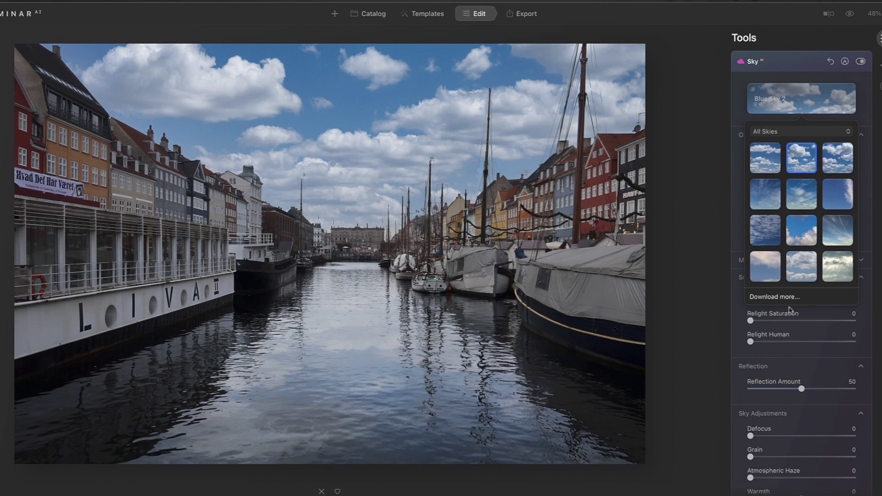
Step: Look over the sky categories, browse the downloadable sky packs on the Luminar Marketplace web page, and close that page
left_click(792, 133)
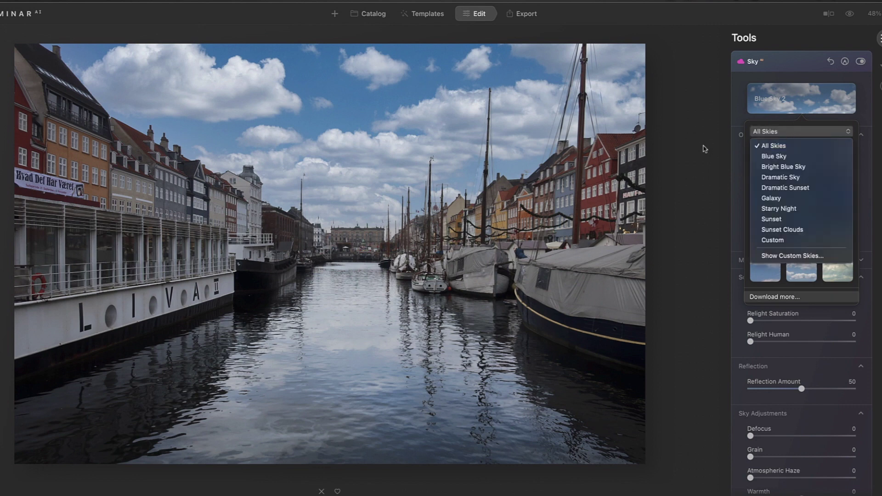
left_click(737, 144)
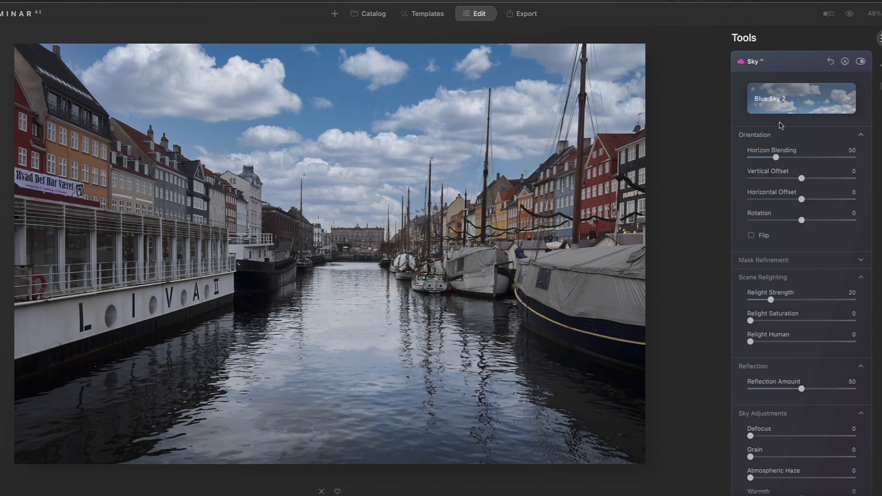
left_click(784, 109)
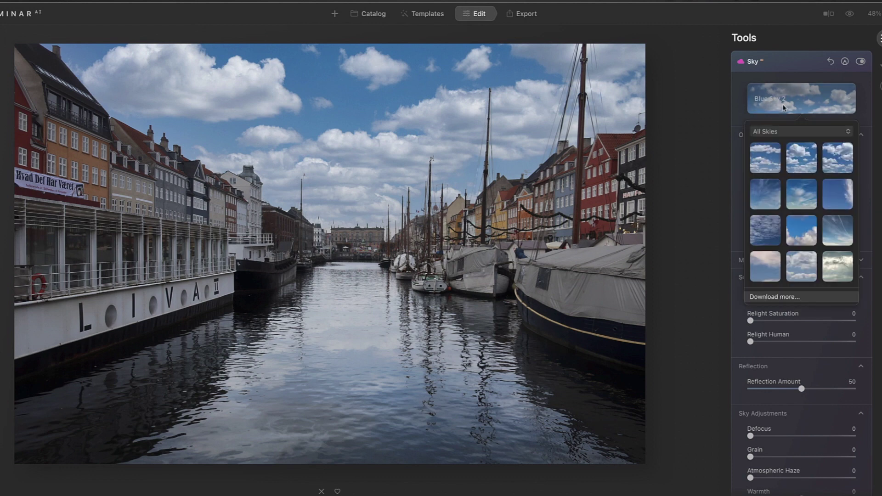
left_click(779, 298)
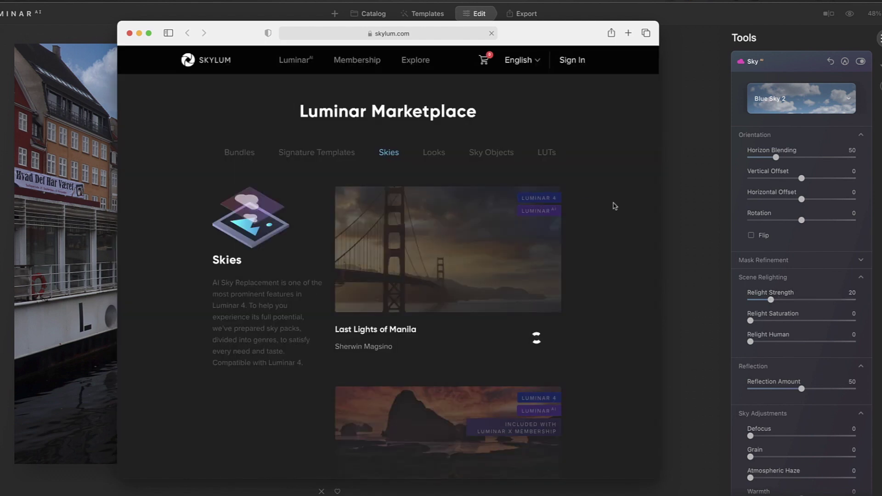
scroll(612, 208, "down", 5)
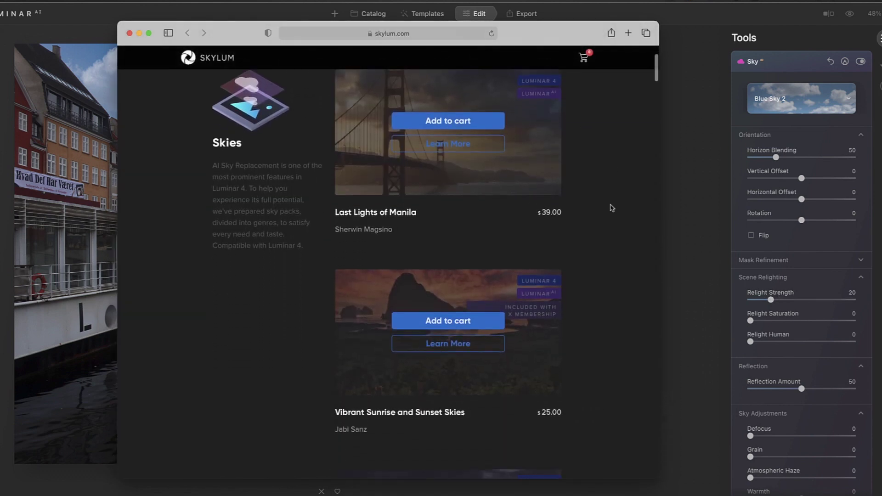
scroll(611, 208, "down", 3)
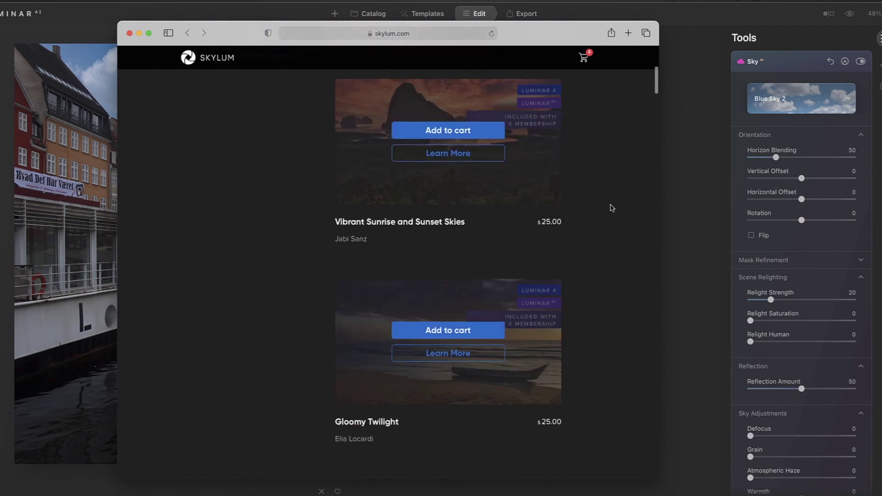
scroll(610, 205, "up", 5)
left_click(129, 33)
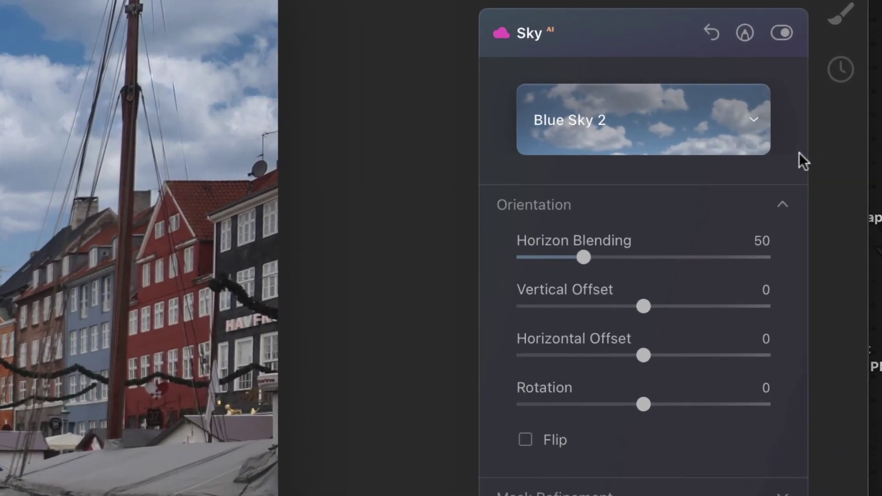
Step: Set the category filter of the sky selection from Custom back to All Skies
left_click(754, 122)
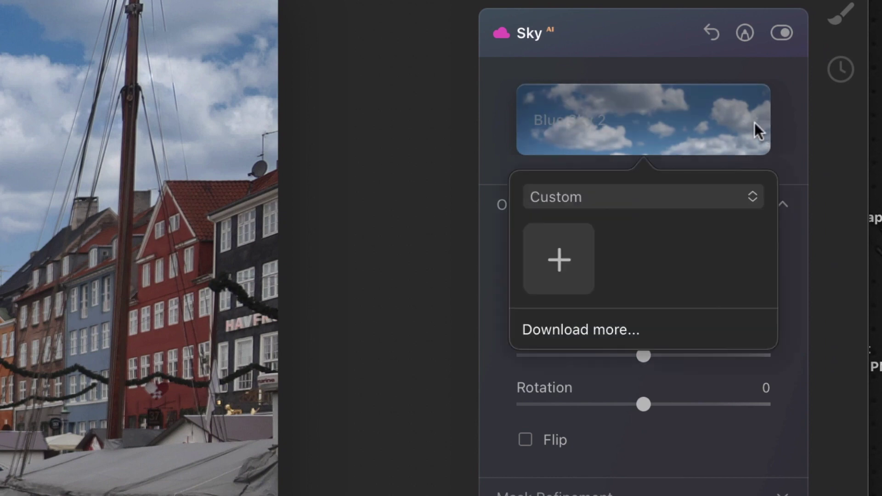
left_click(712, 200)
left_click(598, 5)
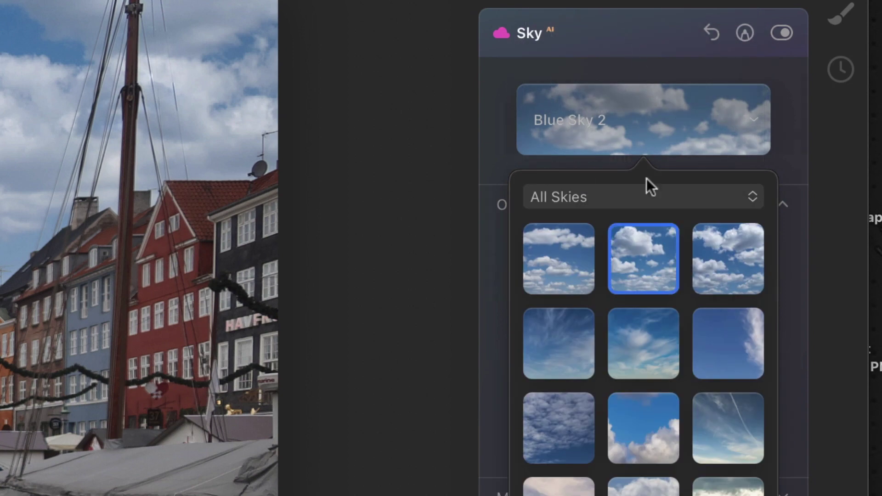
Step: Show the Custom sky category and restore the All Skies filter
left_click(751, 202)
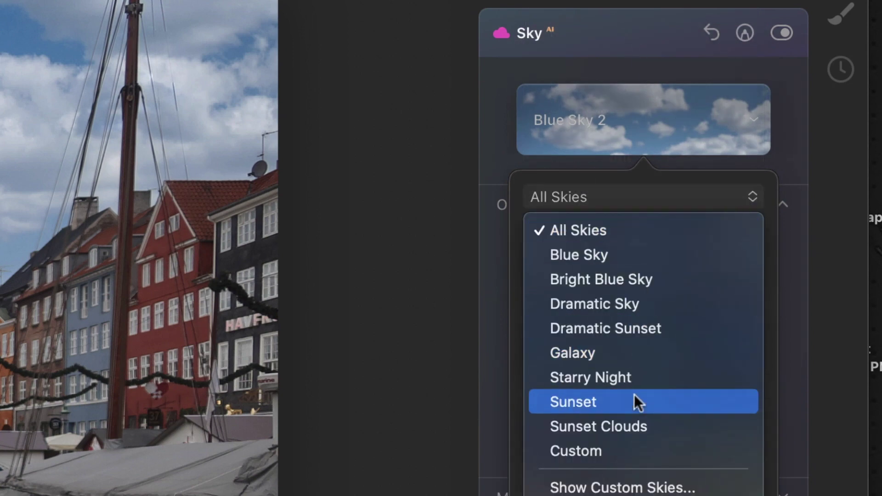
left_click(619, 449)
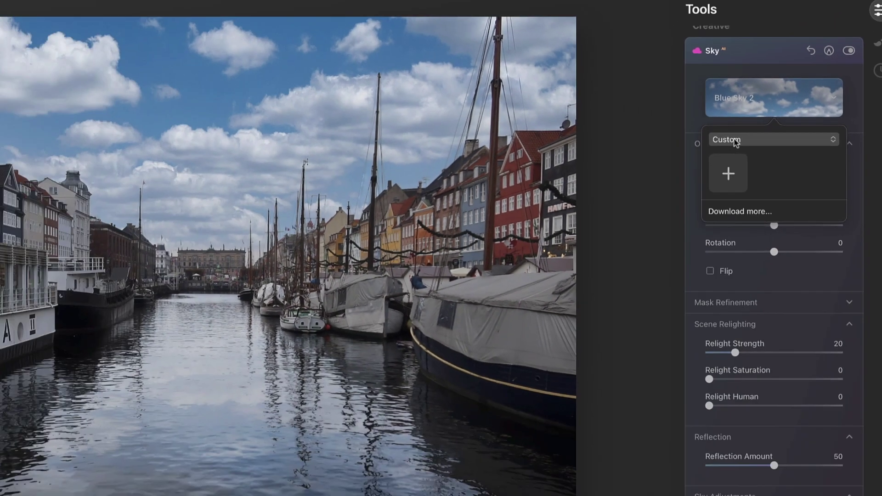
left_click(625, 197)
left_click(784, 46)
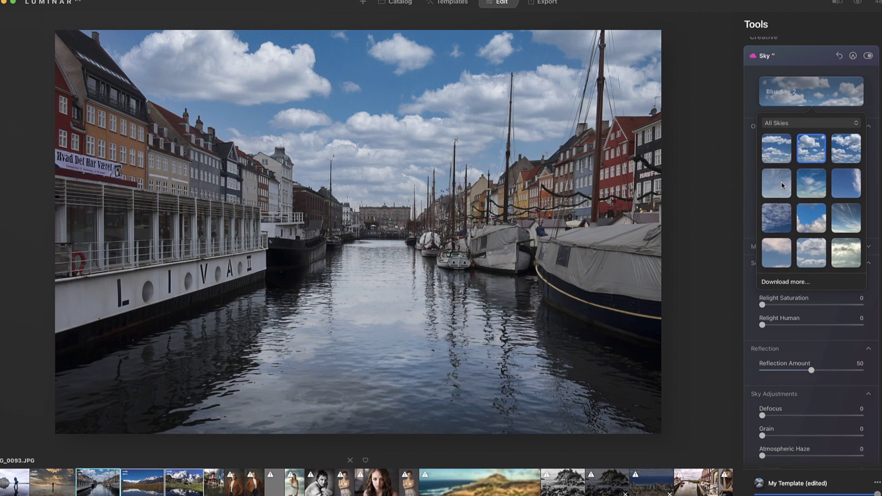
Step: Look through the available sky presets under All Skies and close the sky selection
scroll(805, 197, "down", 4)
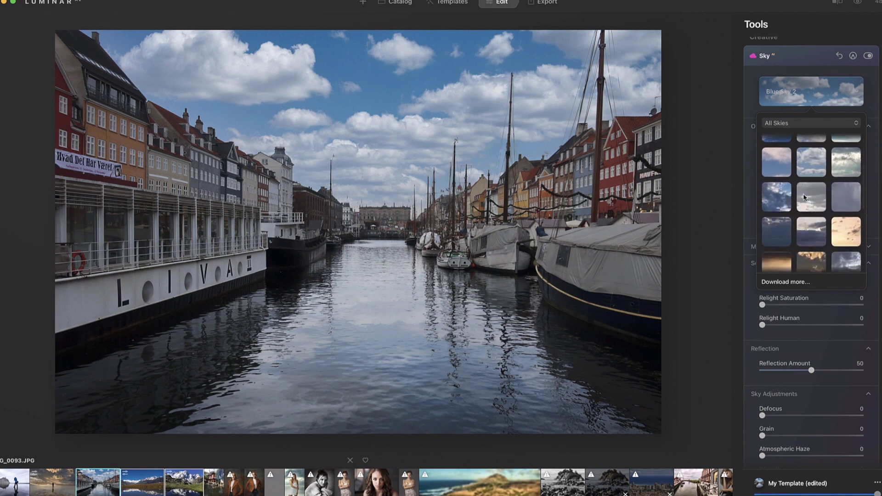
scroll(810, 202, "down", 3)
scroll(807, 245, "up", 6)
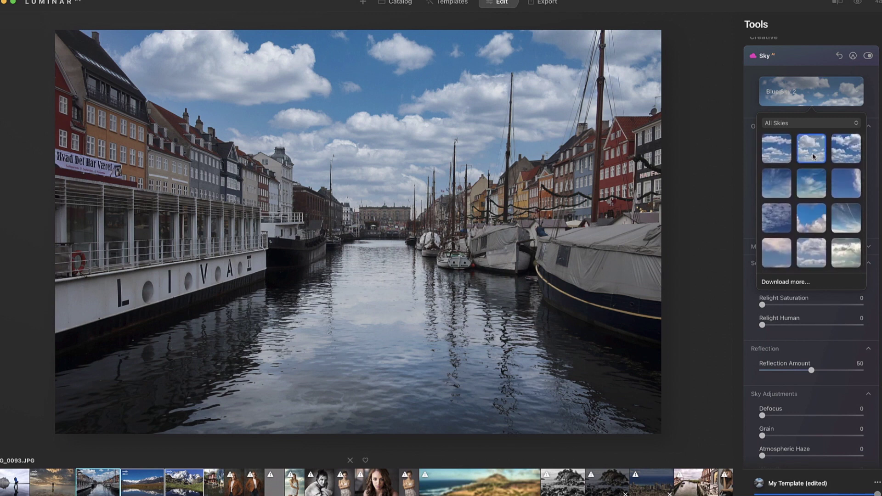
left_click(755, 115)
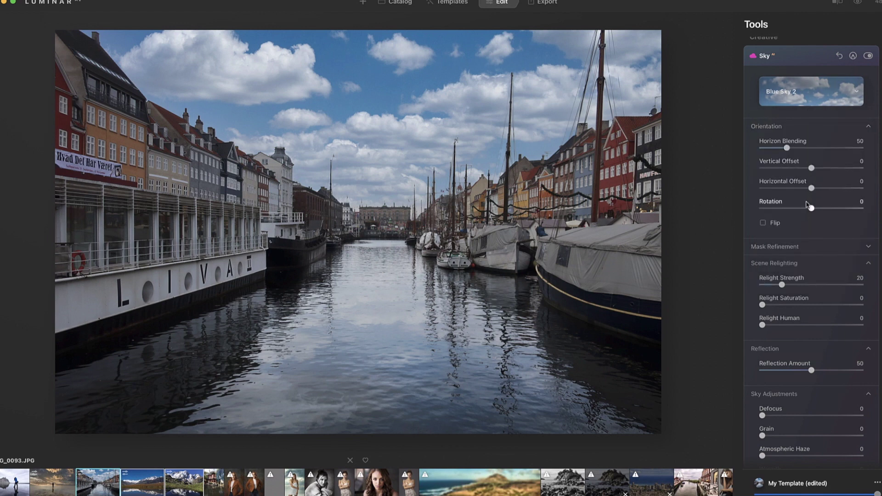
Step: Try Horizon Blending at 200 and 1 to compare the horizon transition, and settle on a value of 27
scroll(806, 205, "down", 1)
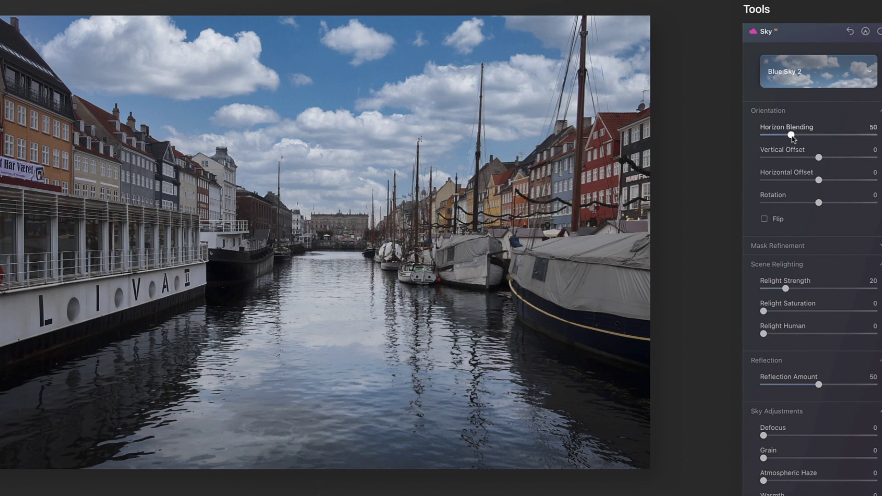
left_click_drag(791, 135, 874, 135)
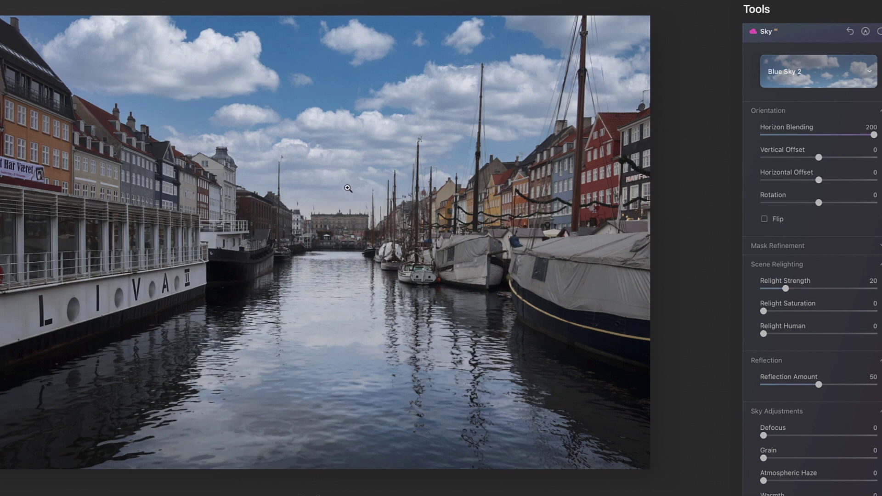
left_click_drag(874, 135, 752, 137)
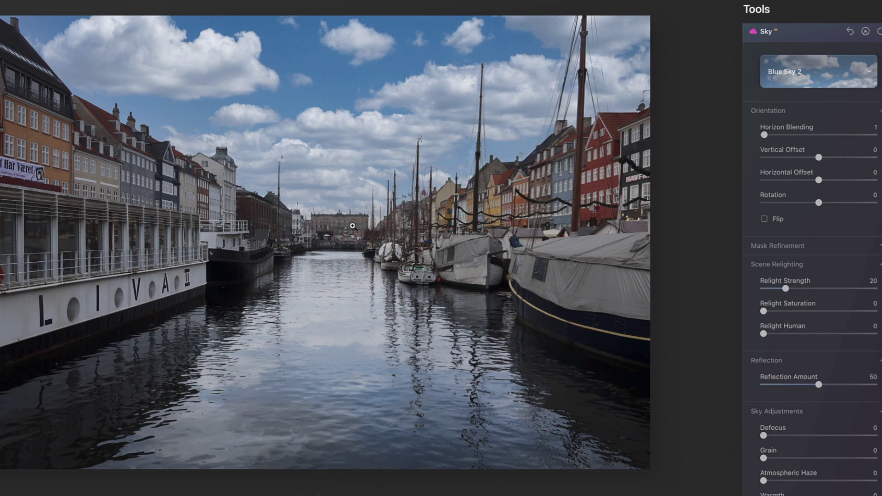
left_click_drag(770, 138, 772, 137)
left_click_drag(778, 137, 779, 137)
Step: Set the replacement sky's Vertical Offset to -6 and its Horizontal Offset to 1
left_click_drag(820, 158, 838, 158)
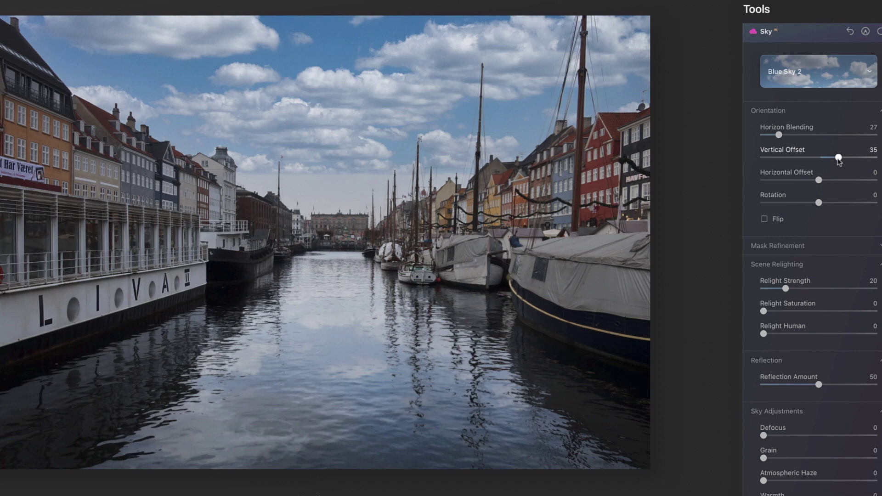
left_click_drag(838, 158, 829, 160)
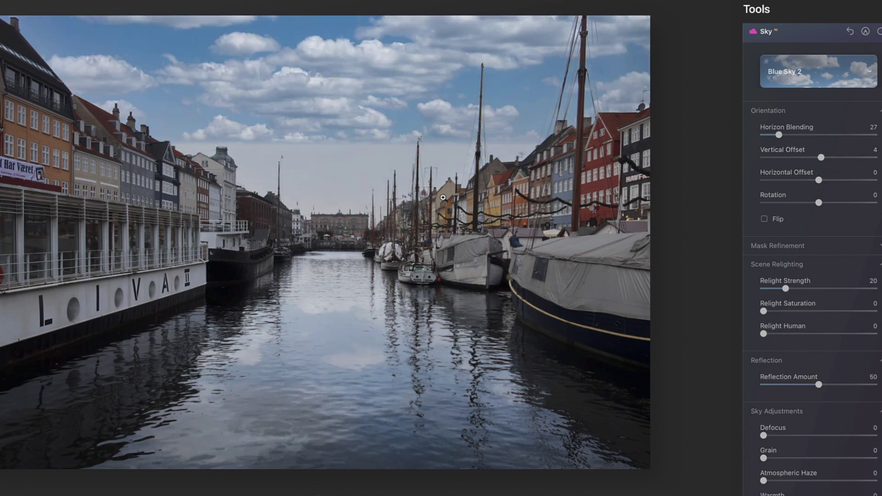
left_click_drag(820, 158, 817, 160)
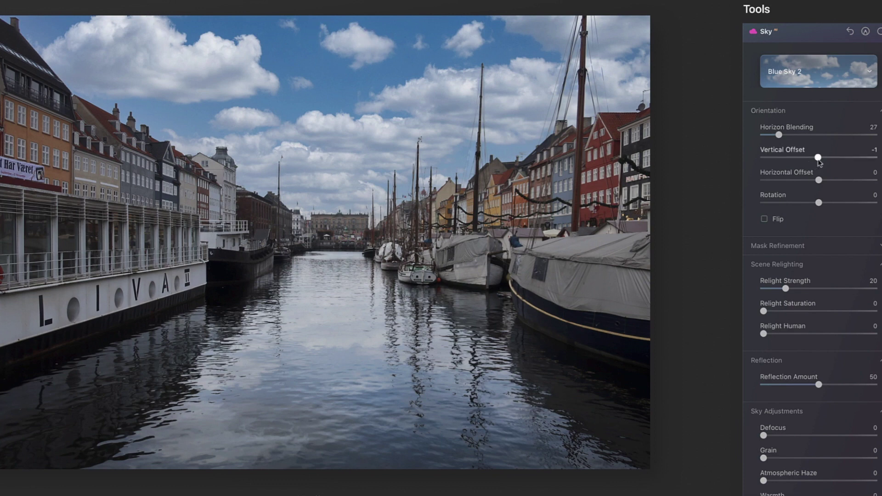
left_click_drag(818, 159, 815, 161)
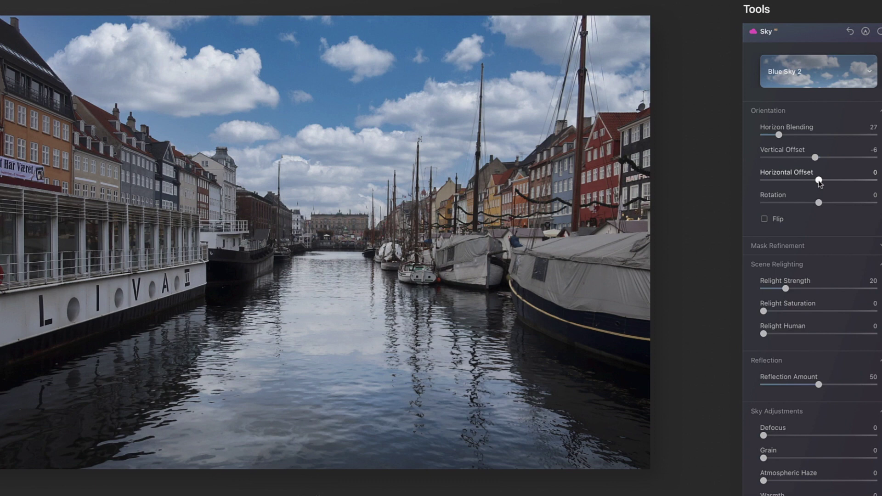
mouse_move(819, 181)
left_mouse_down()
mouse_move(837, 181)
mouse_move(818, 181)
left_mouse_up()
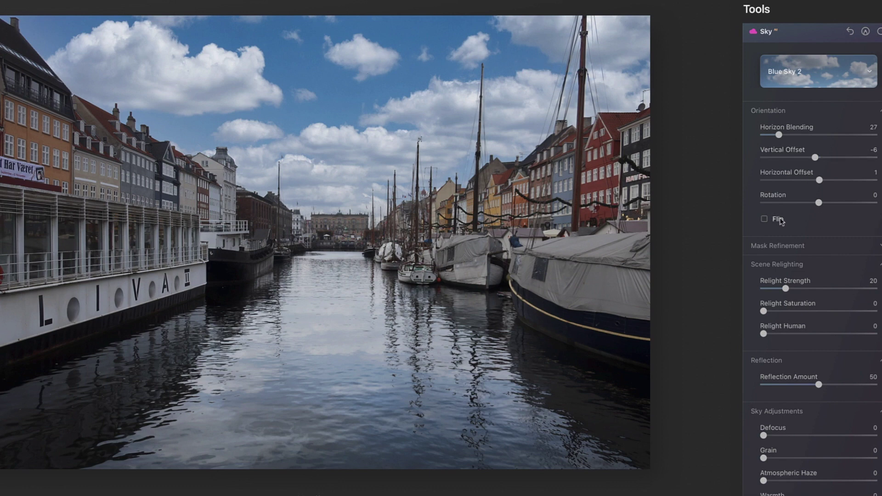
Step: Try flipping the replacement sky a couple of times and leave the Flip option off
left_click(764, 219)
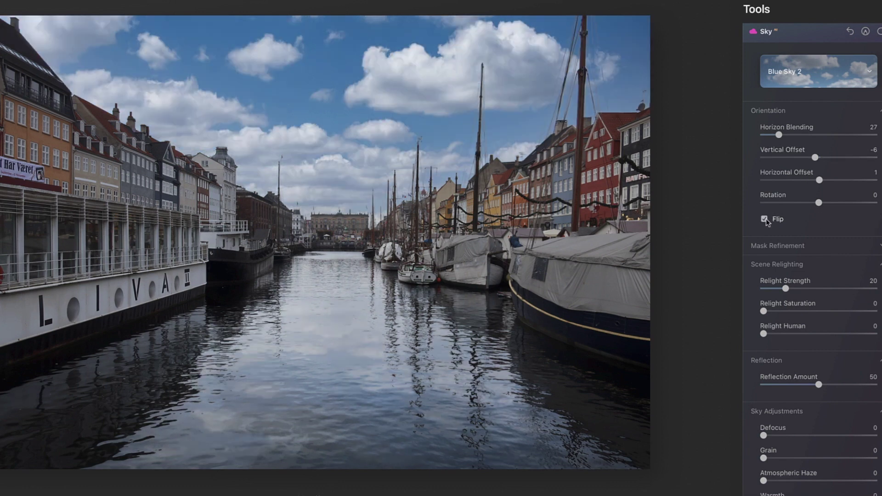
left_click(764, 219)
left_click(764, 219)
left_click(765, 219)
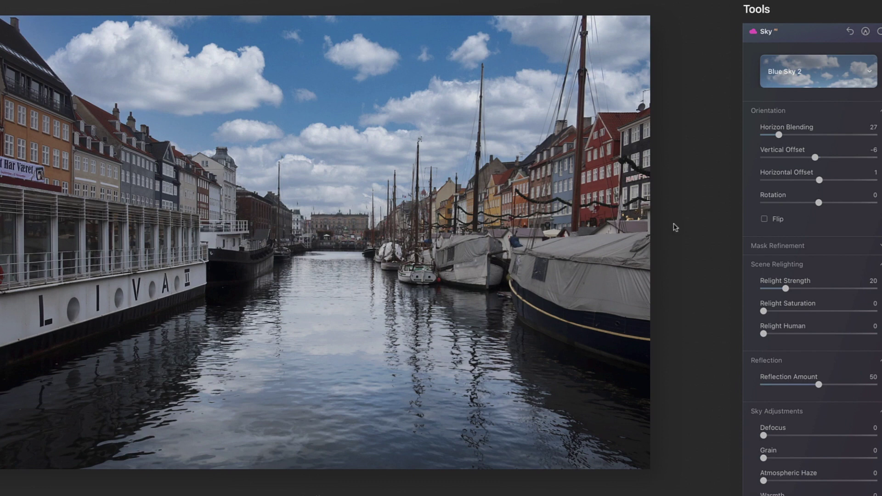
Step: Set the replacement sky's Rotation to -23
left_click_drag(819, 205, 802, 205)
key("Left")
key("Left")
key("Left")
key("Left")
key("Left")
key("Left")
key("Left")
key("Left")
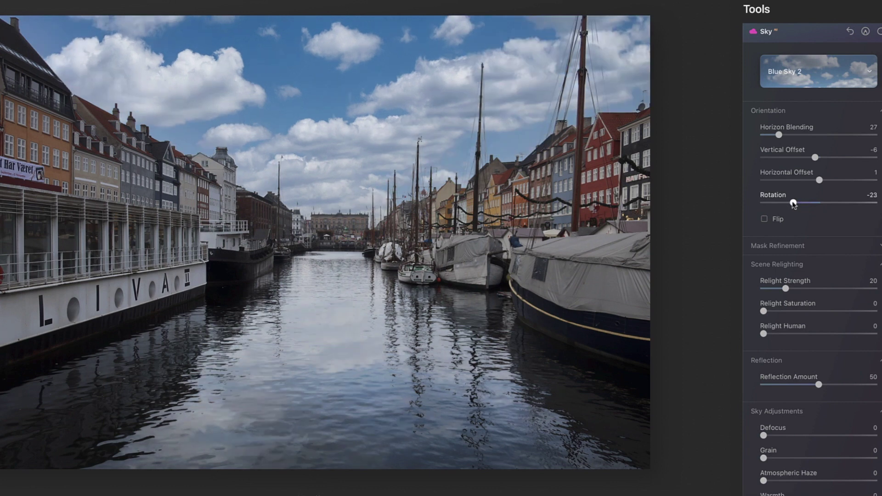
Step: Set the replacement sky's Rotation to 1, and expand and collapse the Mask Refinement settings without altering them
left_click_drag(794, 205, 820, 205)
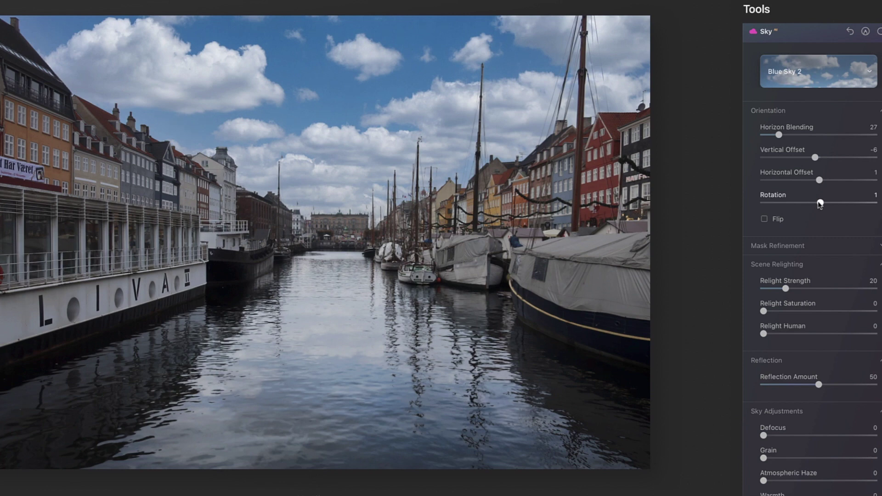
scroll(793, 243, "down", 2)
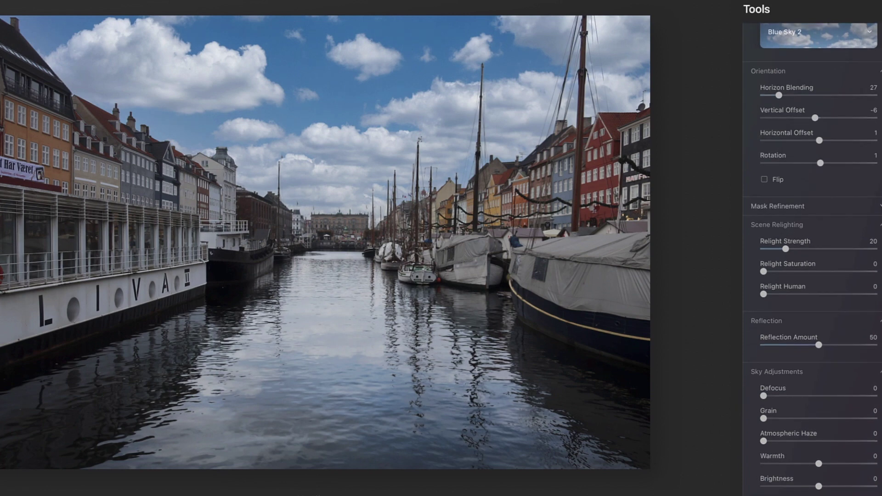
left_click(880, 207)
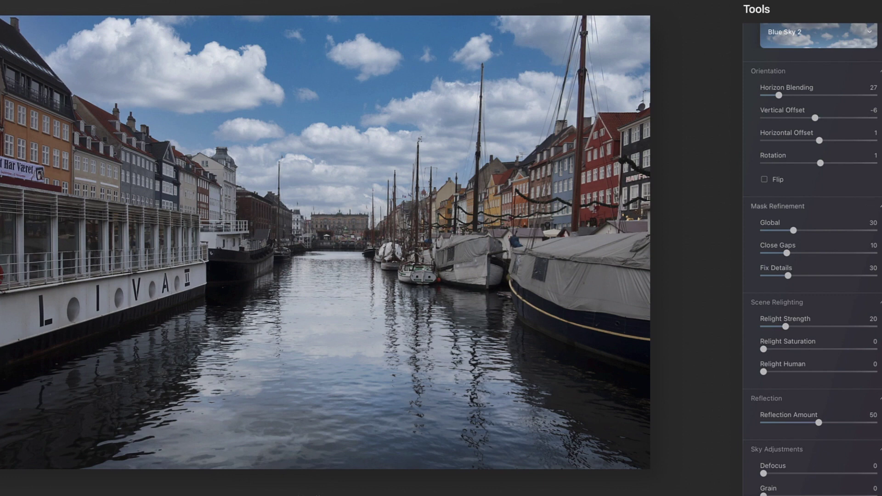
left_click(867, 206)
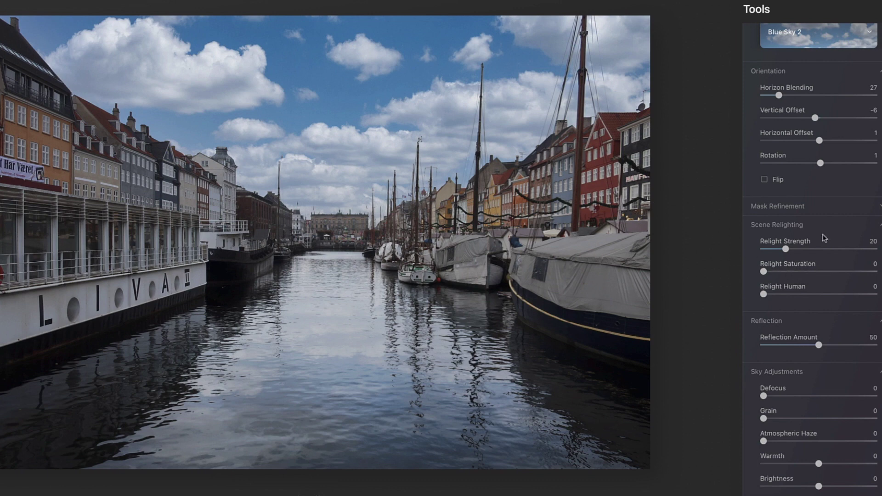
Step: Set the canal scene's Relight Strength to 53 and its Relight Saturation to 38
scroll(824, 236, "down", 1)
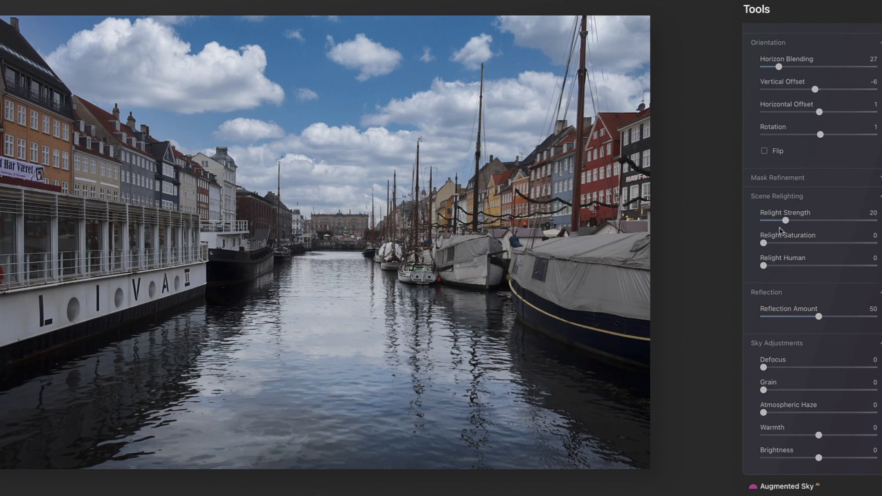
left_click_drag(763, 243, 835, 222)
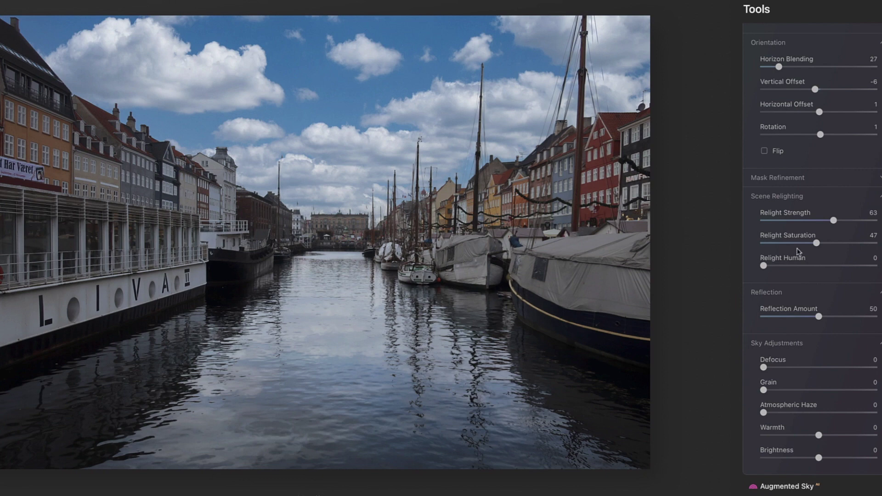
left_click_drag(833, 221, 805, 243)
scroll(863, 345, "down", 1)
scroll(816, 289, "down", 1)
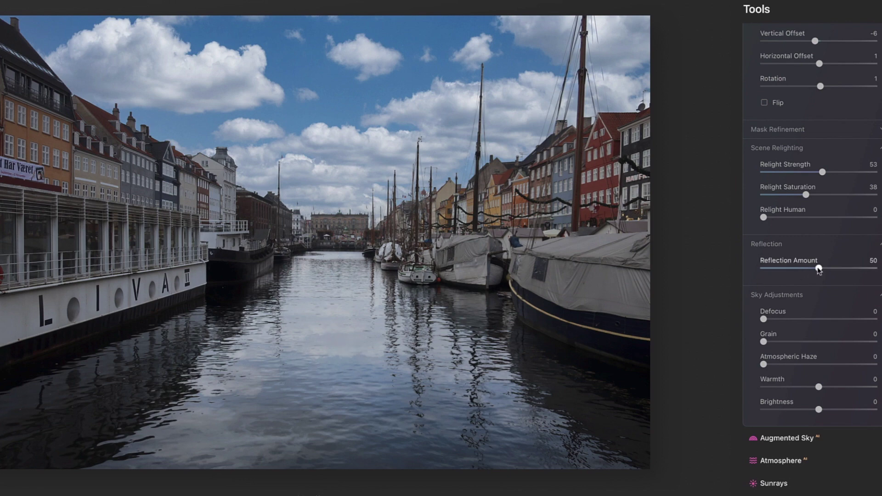
Step: Try the sky's Reflection Amount on the water at 100 and 55, and settle on 39
left_click_drag(818, 269, 874, 272)
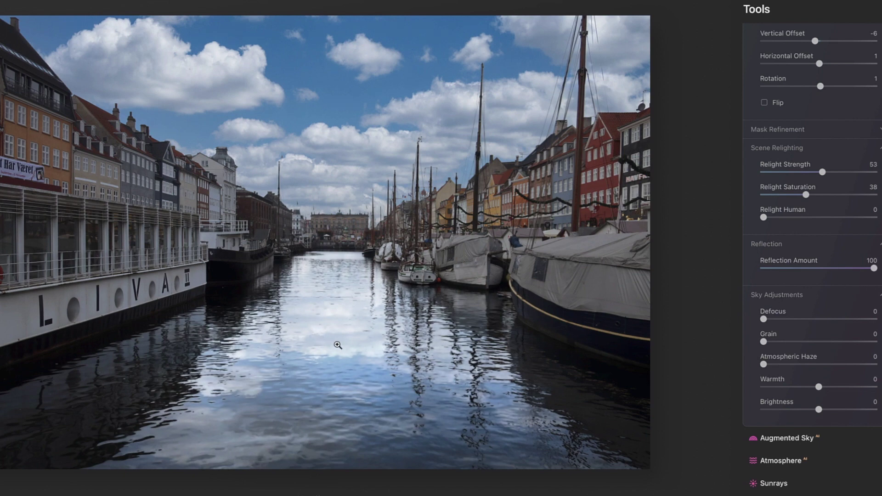
left_click_drag(873, 268, 825, 274)
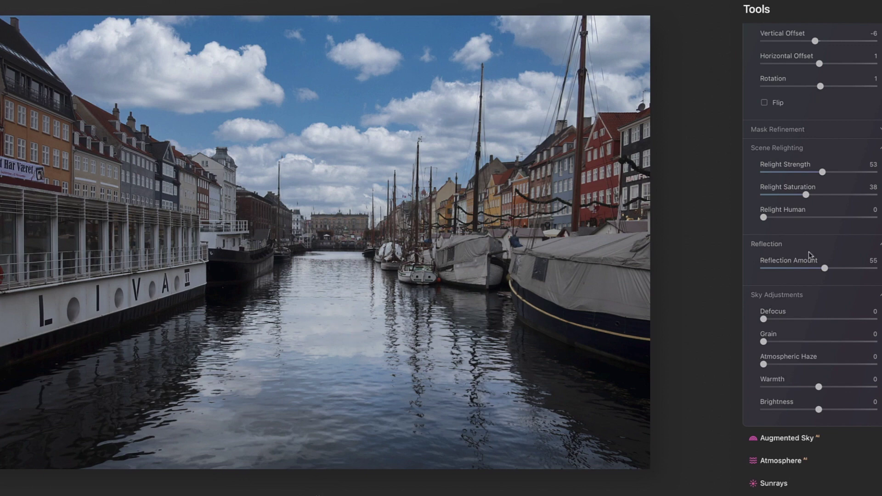
left_click_drag(824, 270, 803, 271)
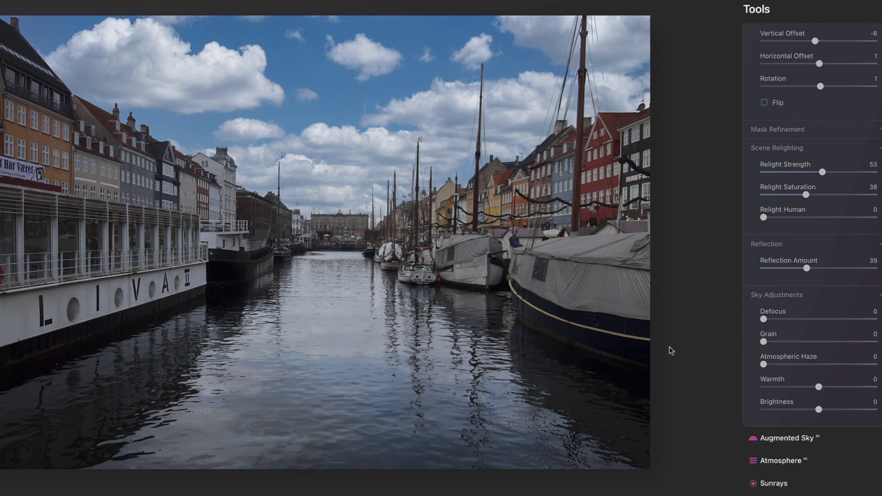
Step: Try out the sky's Defocus, Grain and Atmospheric Haze adjustments and return them all to 0
scroll(801, 364, "down", 3)
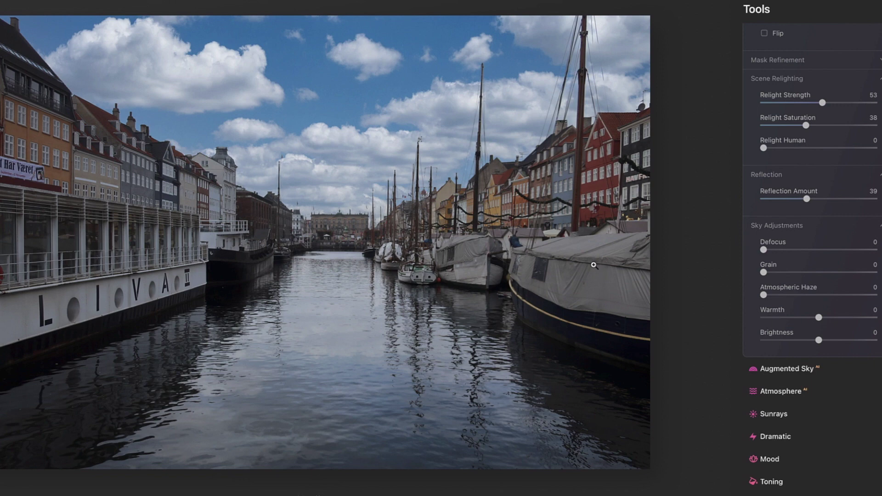
mouse_move(764, 250)
left_mouse_down()
mouse_move(824, 254)
mouse_move(763, 252)
left_mouse_up()
double_click(808, 274)
scroll(788, 308, "up", 1)
mouse_move(763, 294)
left_mouse_down()
mouse_move(786, 296)
mouse_move(786, 308)
mouse_move(832, 312)
mouse_move(772, 309)
left_mouse_up()
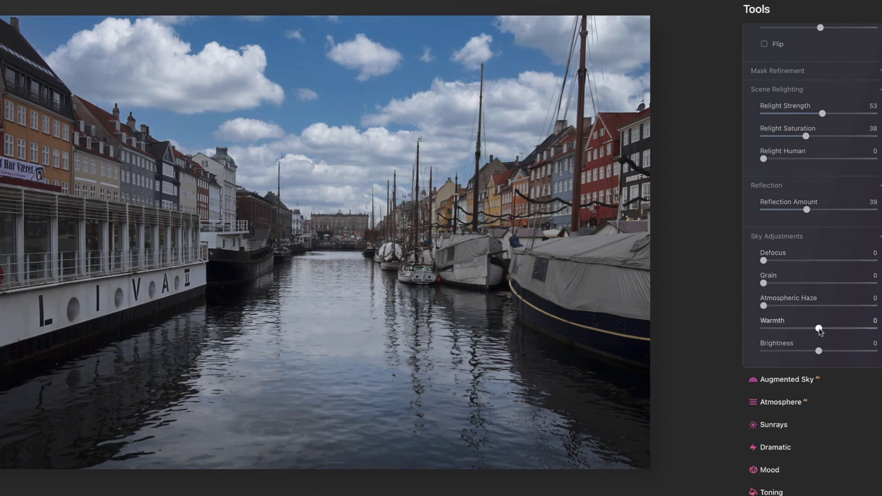
Step: Try stronger Warmth and Brightness on the sky, and settle on Warmth 13, Brightness 3 and Grain 6
mouse_move(819, 328)
left_mouse_down()
mouse_move(854, 330)
mouse_move(771, 334)
mouse_move(836, 329)
left_mouse_up()
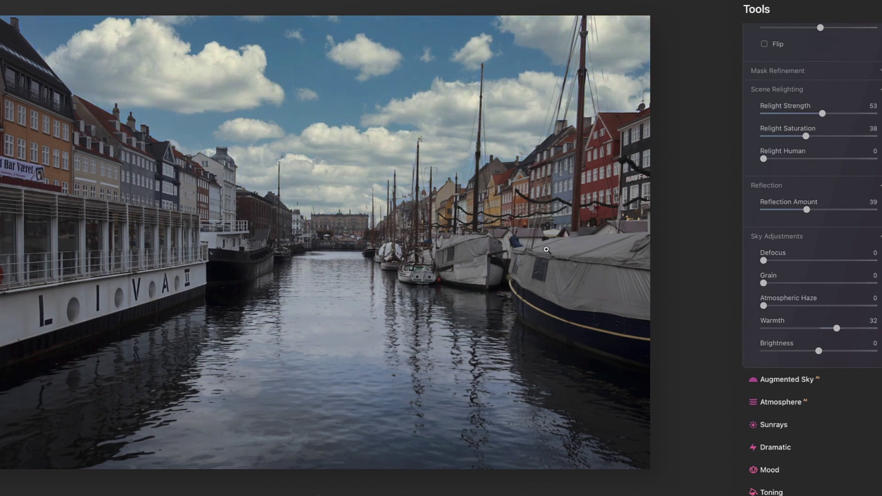
left_click(837, 329)
left_click(838, 351)
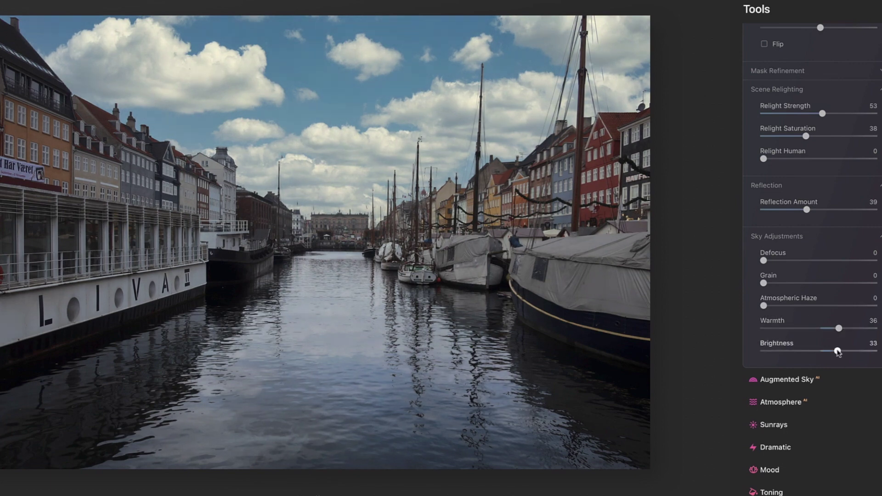
left_click_drag(837, 351, 816, 330)
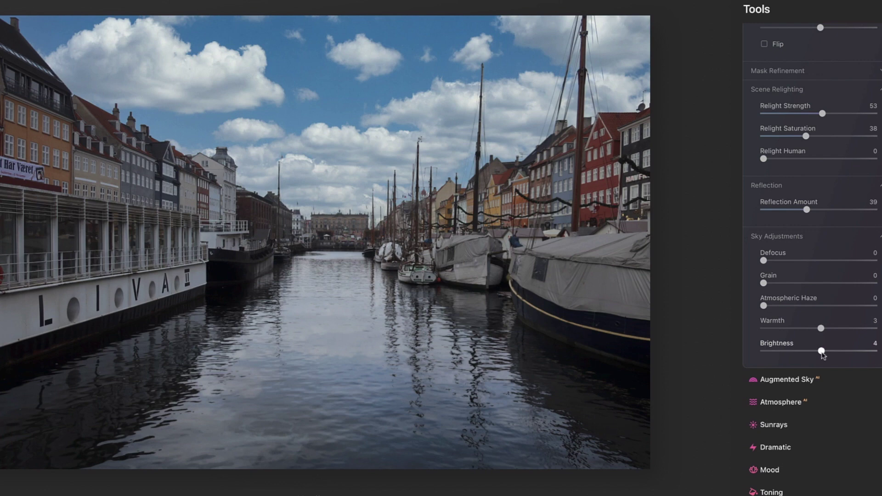
left_click_drag(830, 352, 828, 329)
mouse_move(763, 283)
left_mouse_down()
mouse_move(780, 282)
mouse_move(768, 283)
left_mouse_up()
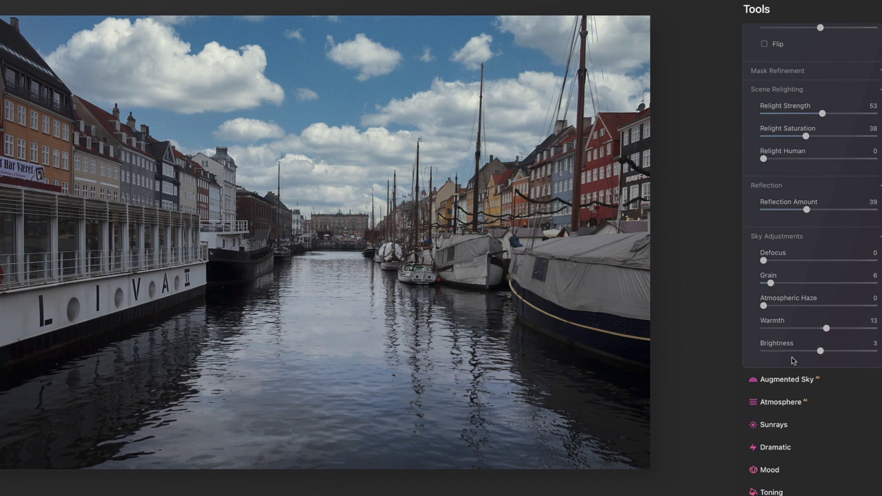
scroll(793, 361, "down", 3)
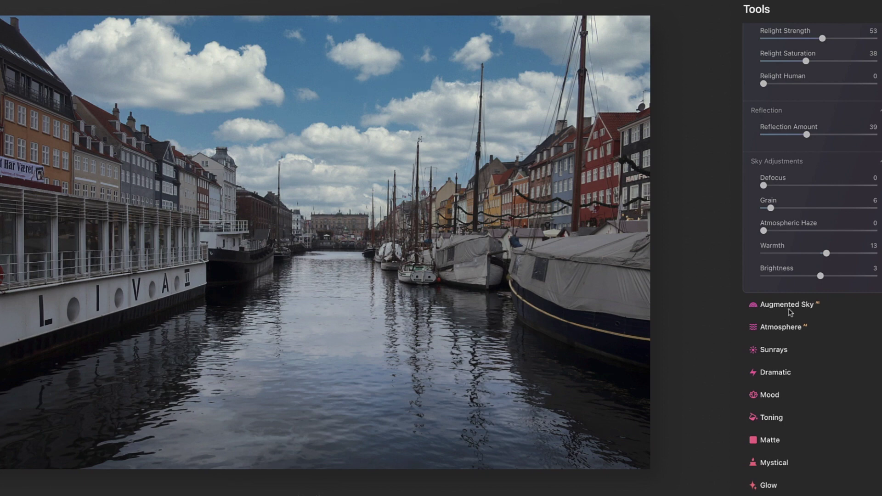
scroll(839, 381, "up", 5)
scroll(841, 385, "up", 3)
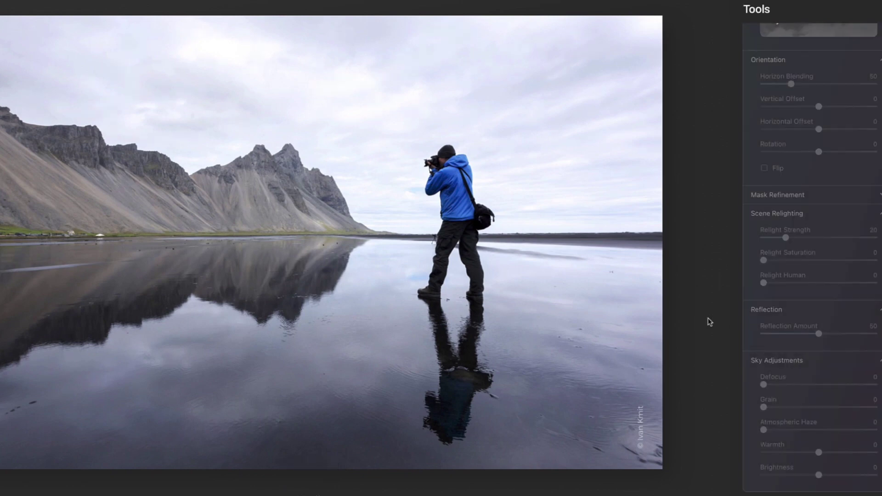
Step: Replace the overcast sky in the beach photo of the photographer with the Sunset Clouds 3 preset
scroll(750, 261, "up", 3)
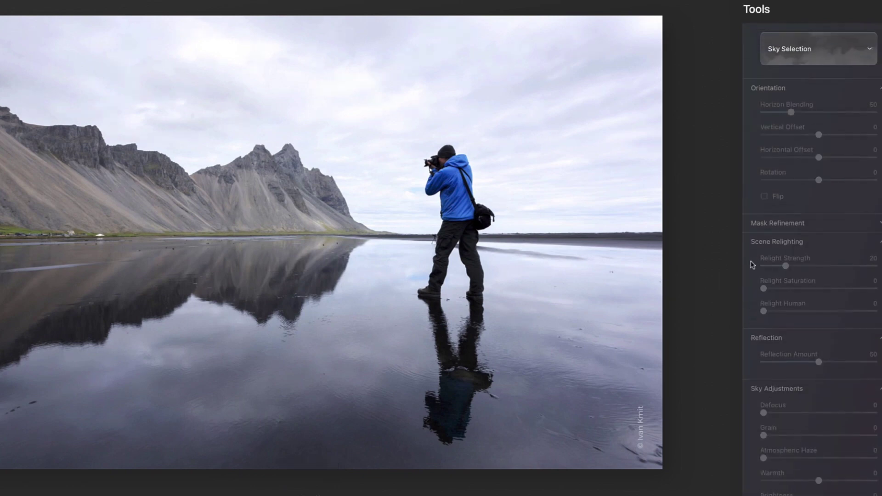
left_click(808, 92)
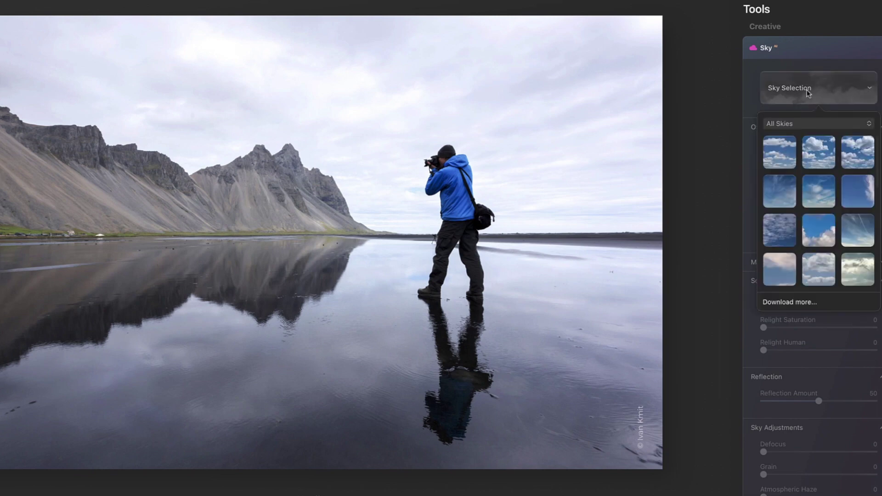
scroll(826, 250, "down", 2)
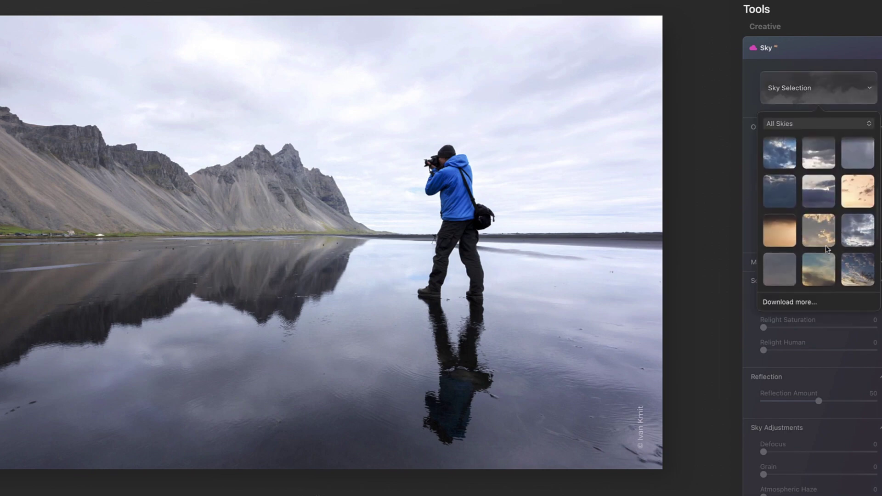
scroll(828, 257, "down", 3)
scroll(828, 259, "down", 1)
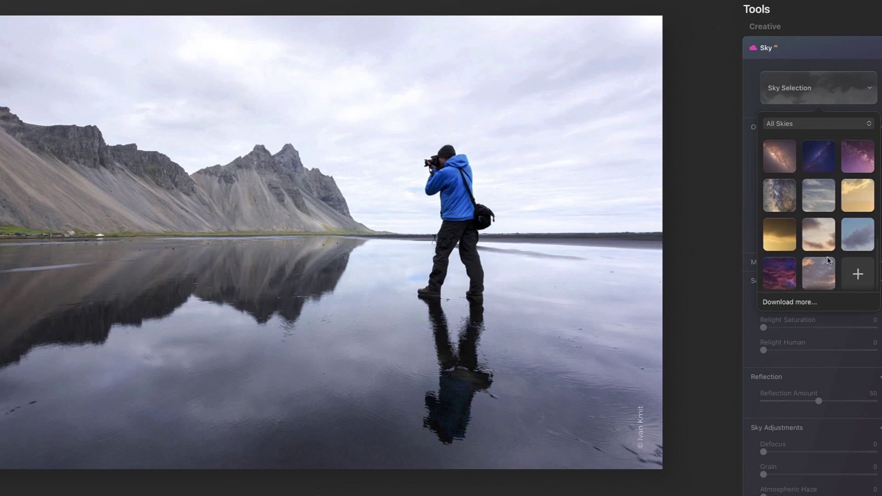
left_click(819, 274)
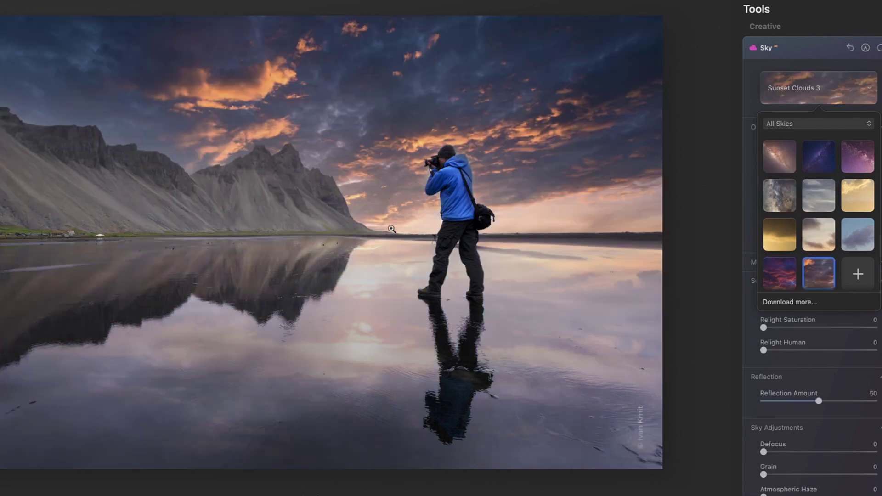
Step: Try the Dramatic Sky 5 and Dramatic Sky 2 presets on the beach photo
scroll(809, 242, "up", 3)
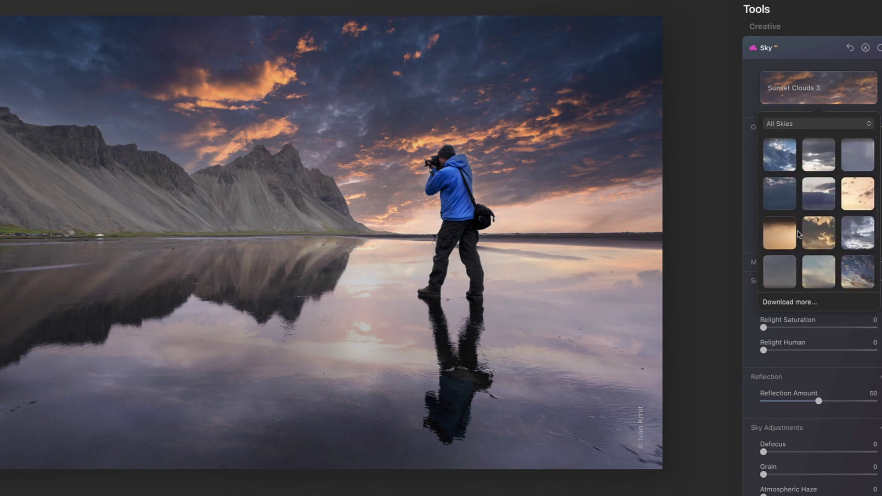
left_click(775, 201)
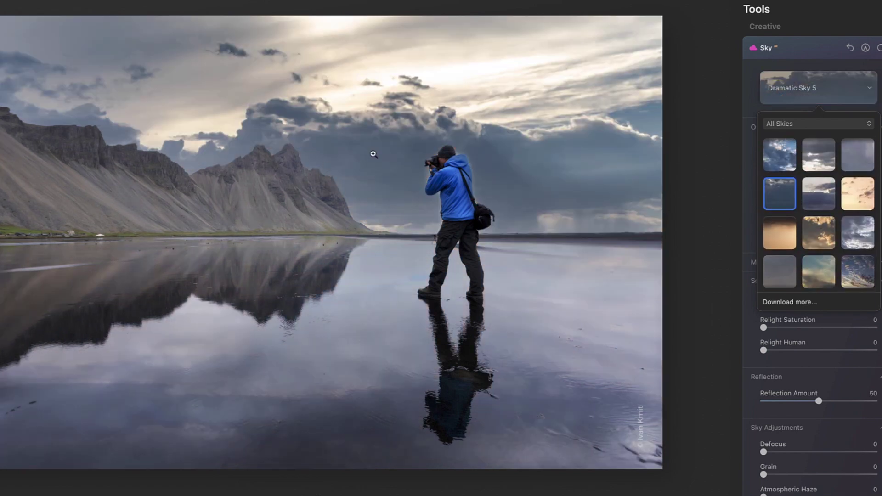
left_click(774, 165)
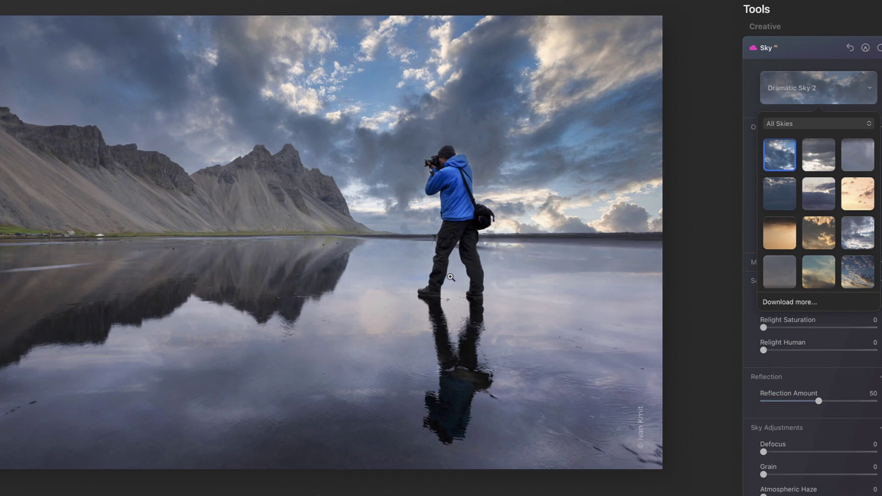
Step: Apply the Bright Blue Sky 3 preset to the beach photo and close the sky selection
scroll(804, 223, "up", 2)
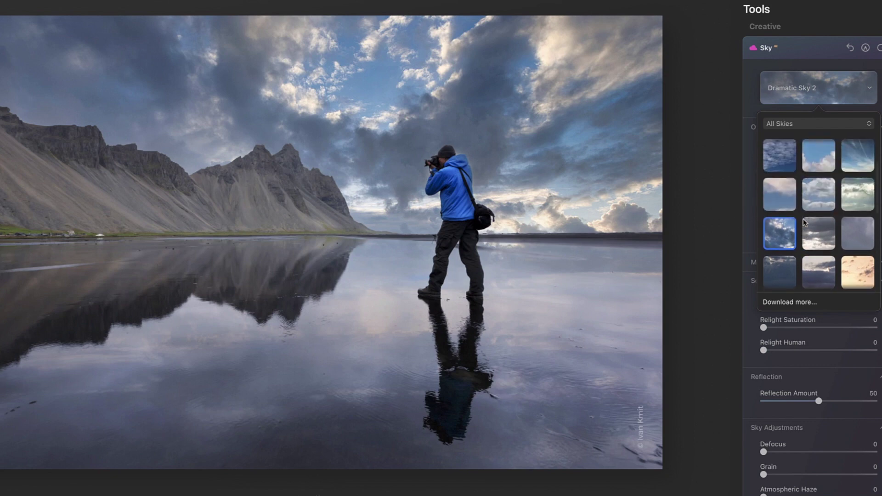
left_click(818, 196)
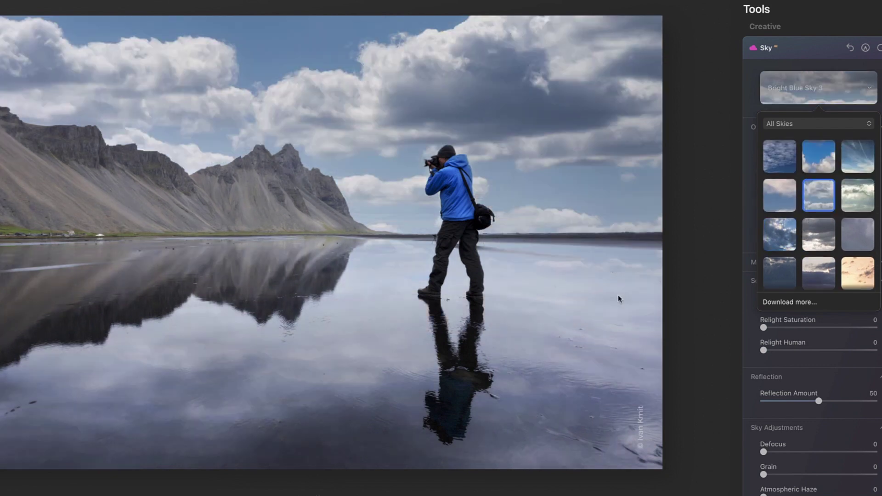
left_click(752, 139)
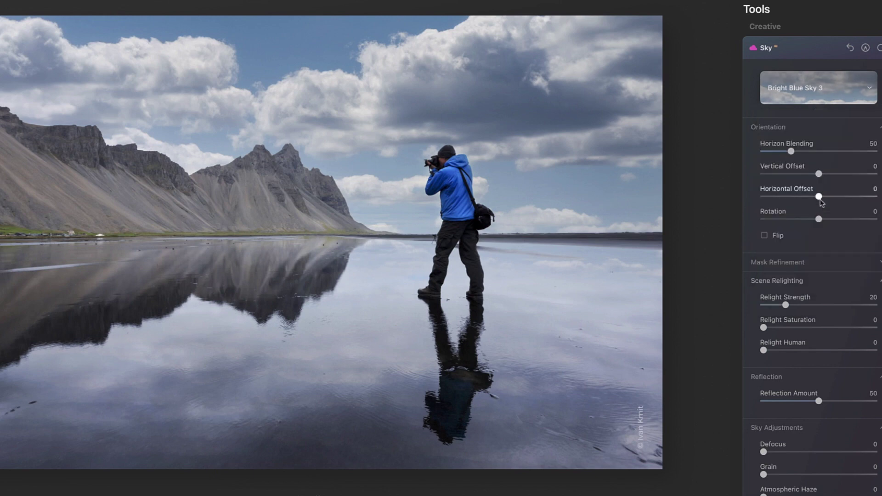
Step: Compare the replacement sky flipped and unflipped, and leave the Flip option on
left_click(765, 236)
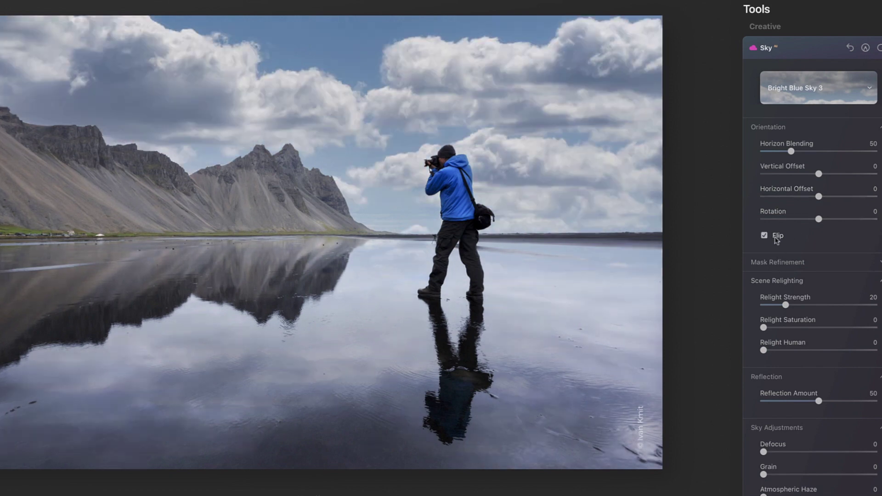
left_click(764, 236)
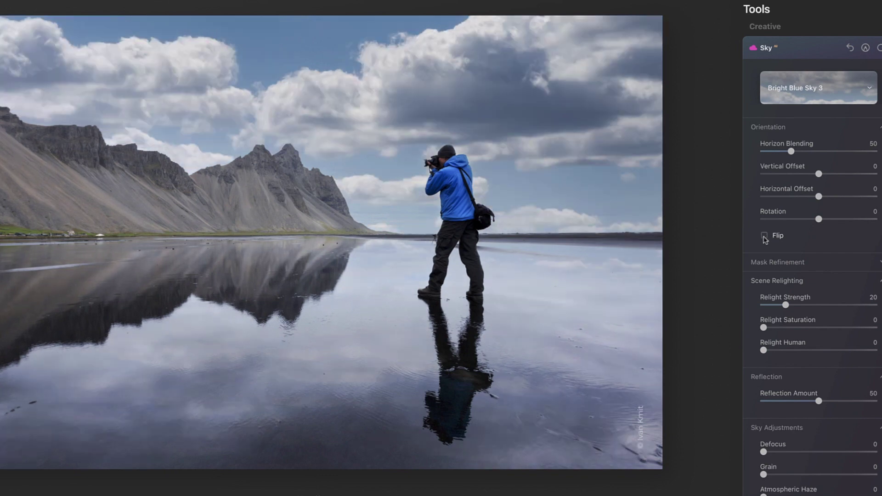
left_click(765, 236)
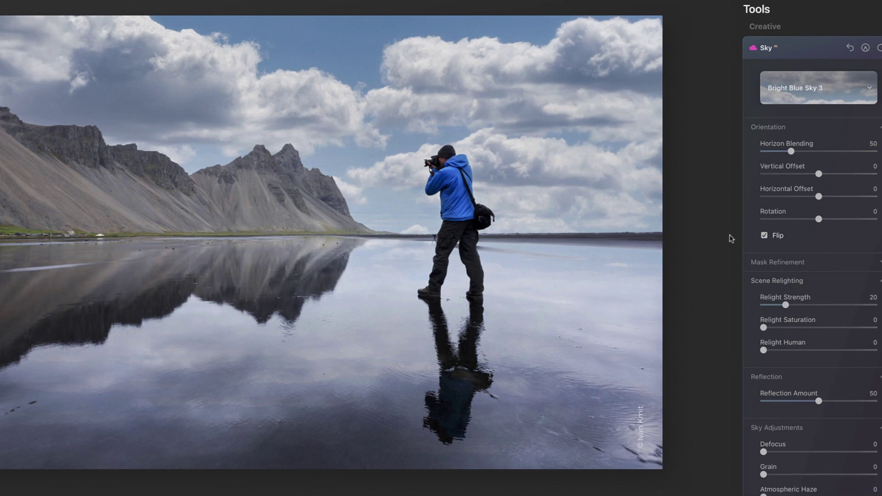
Step: Relight the beach scene with Relight Saturation at 46, Relight Strength at 56 and Relight Human at 81
scroll(793, 244, "down", 3)
scroll(793, 244, "down", 2)
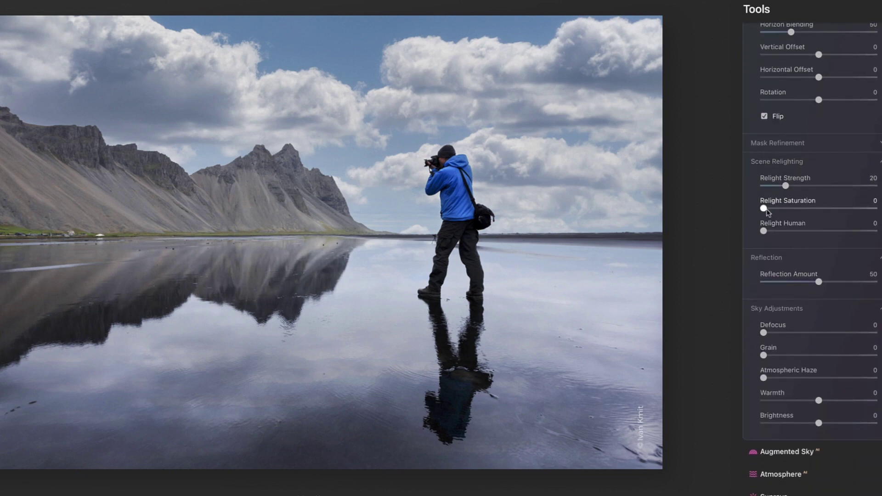
left_click_drag(764, 208, 821, 211)
left_click_drag(786, 186, 830, 190)
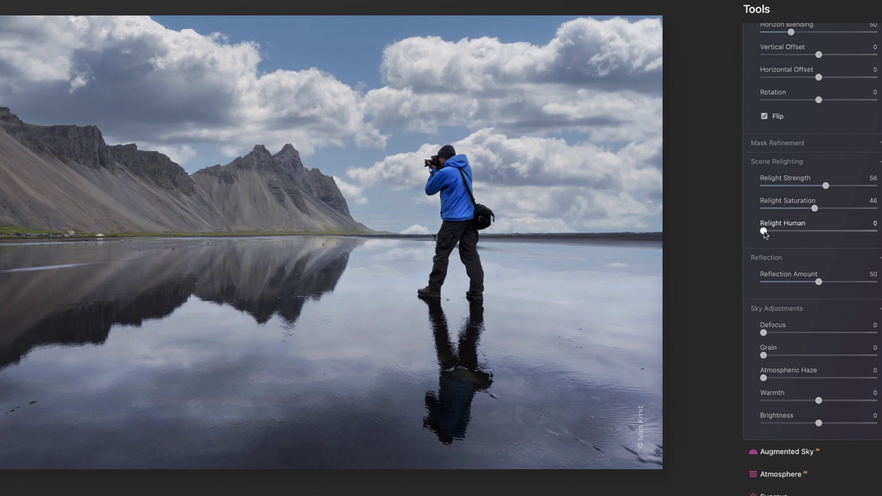
left_click_drag(765, 233, 814, 234)
left_click_drag(808, 234, 853, 234)
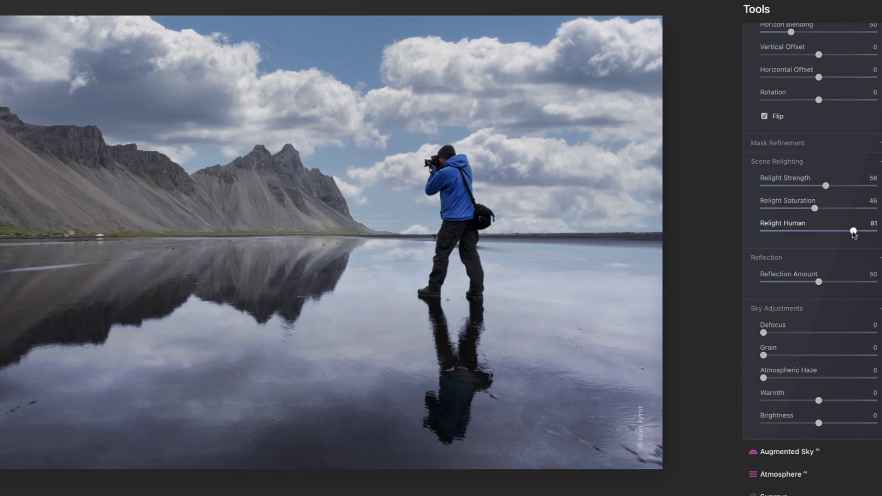
Step: Try Relight Human at 0 and adjust the beach scene's relighting to Relight Human 83, Relight Strength 61 and Relight Saturation 55
left_click_drag(853, 234, 709, 236)
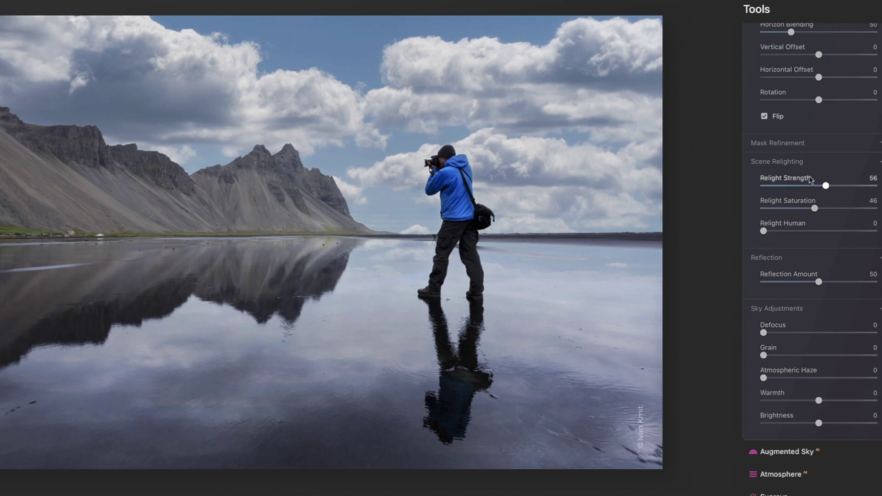
left_click_drag(762, 231, 856, 234)
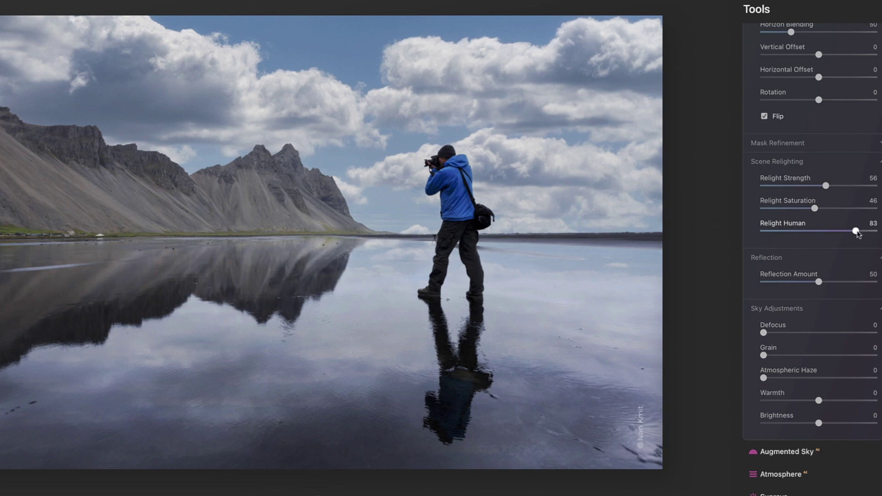
left_click_drag(814, 208, 828, 209)
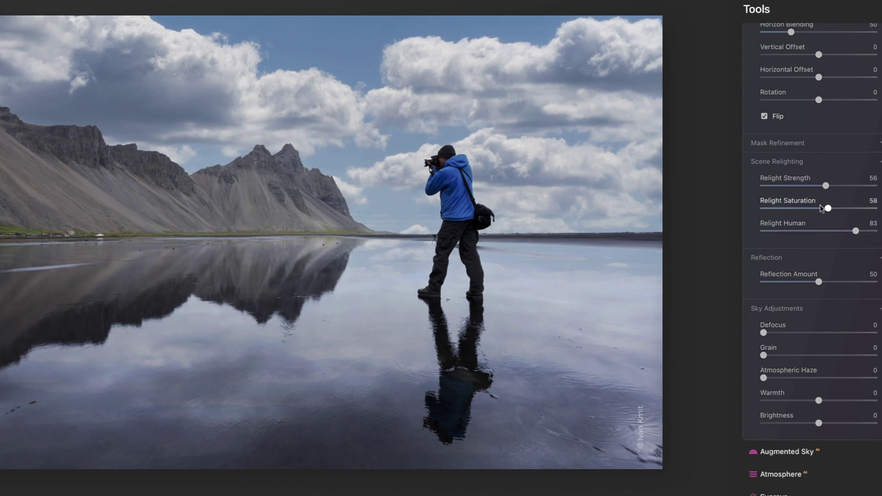
left_click_drag(826, 186, 825, 209)
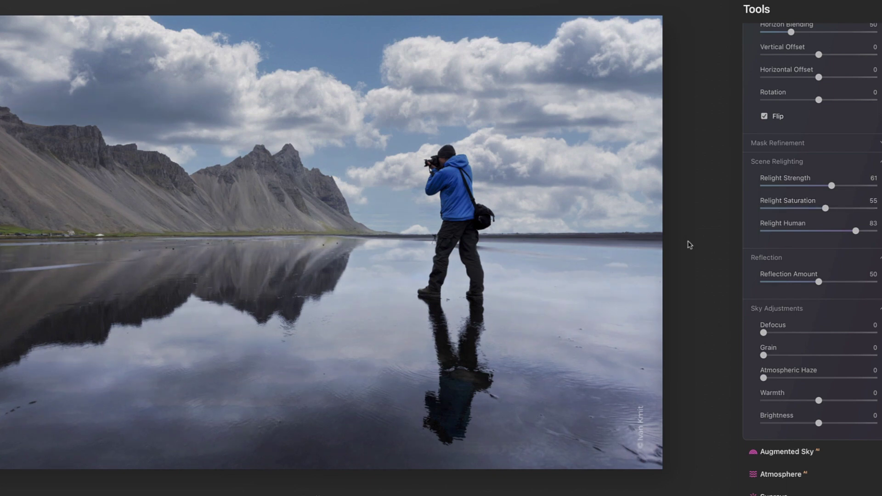
Step: Warm the replacement sky with Warmth at 14 and raise the scene's Relight Saturation to 60
scroll(817, 305, "down", 2)
left_click_drag(819, 364, 827, 366)
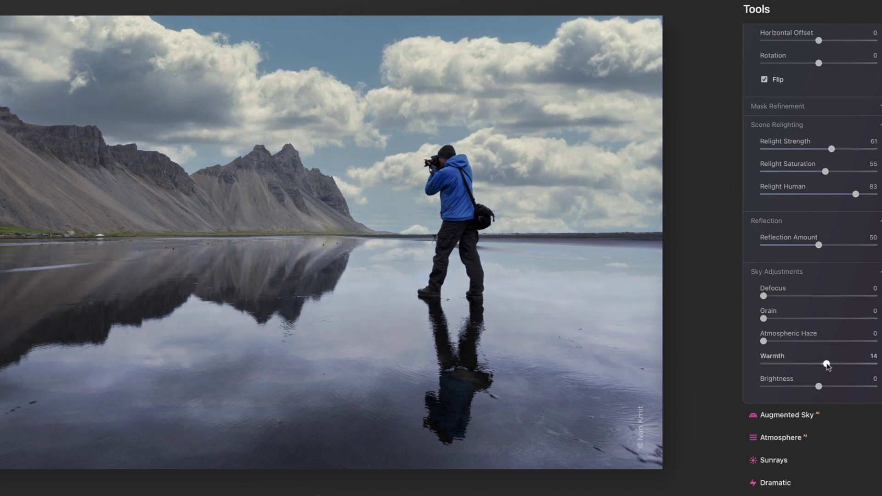
scroll(822, 276, "up", 2)
left_click_drag(825, 210, 831, 214)
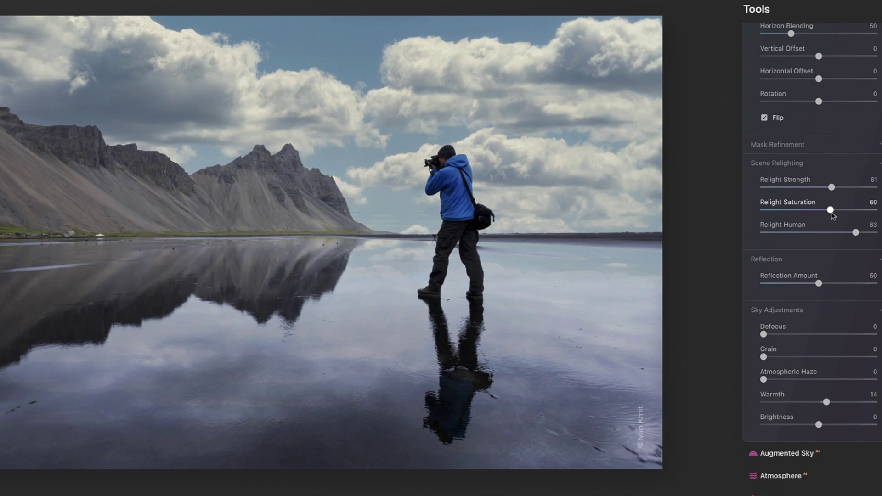